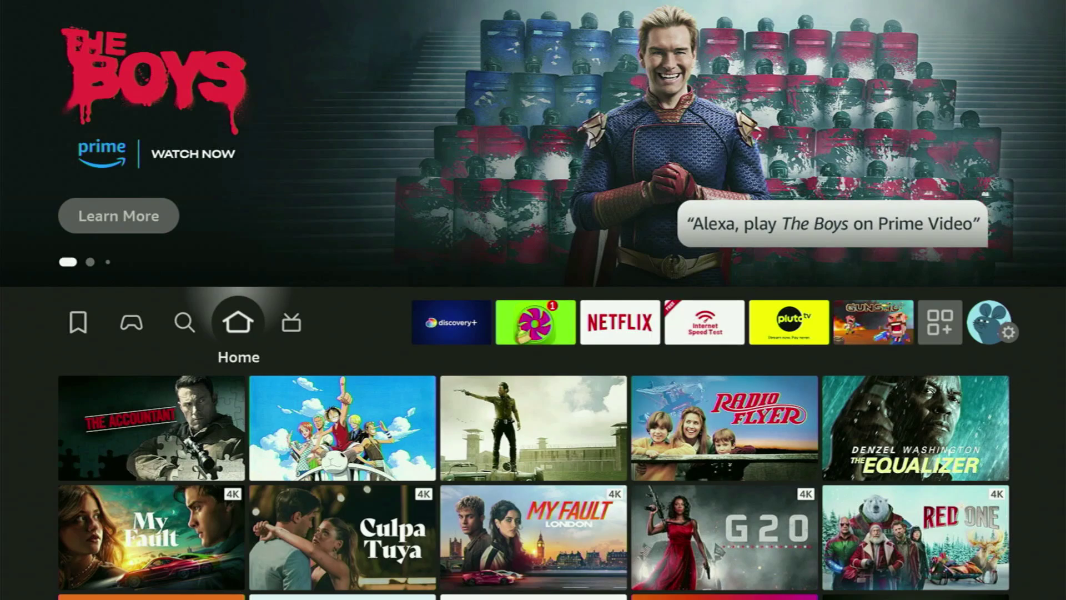
# - Type 'Do' into the Fire TV search with the on-screen keyboard
pyautogui.press('Left')
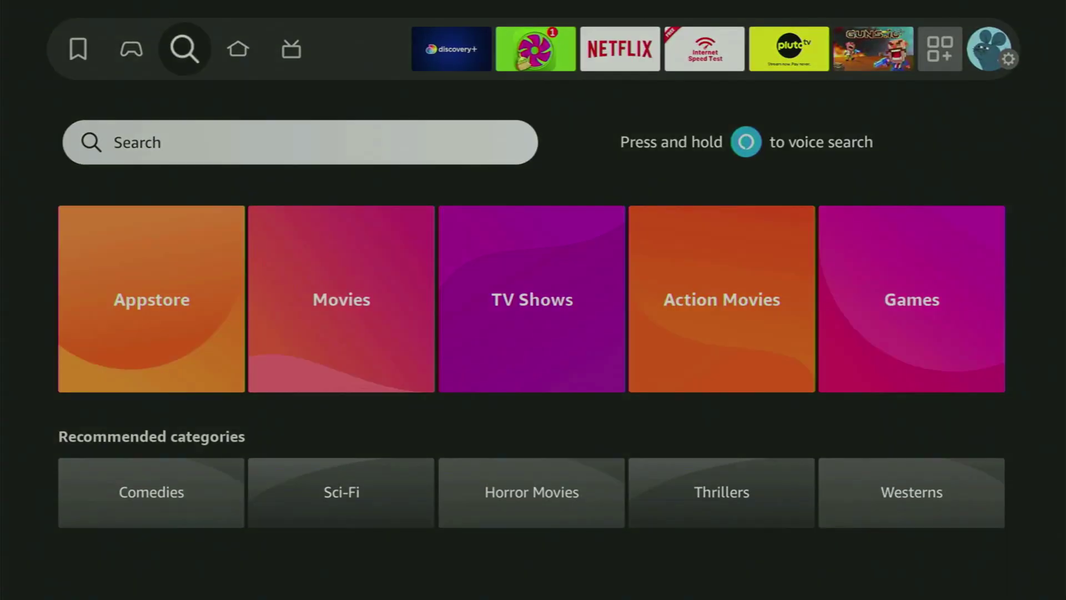
pyautogui.press('Down')
pyautogui.press('Return')
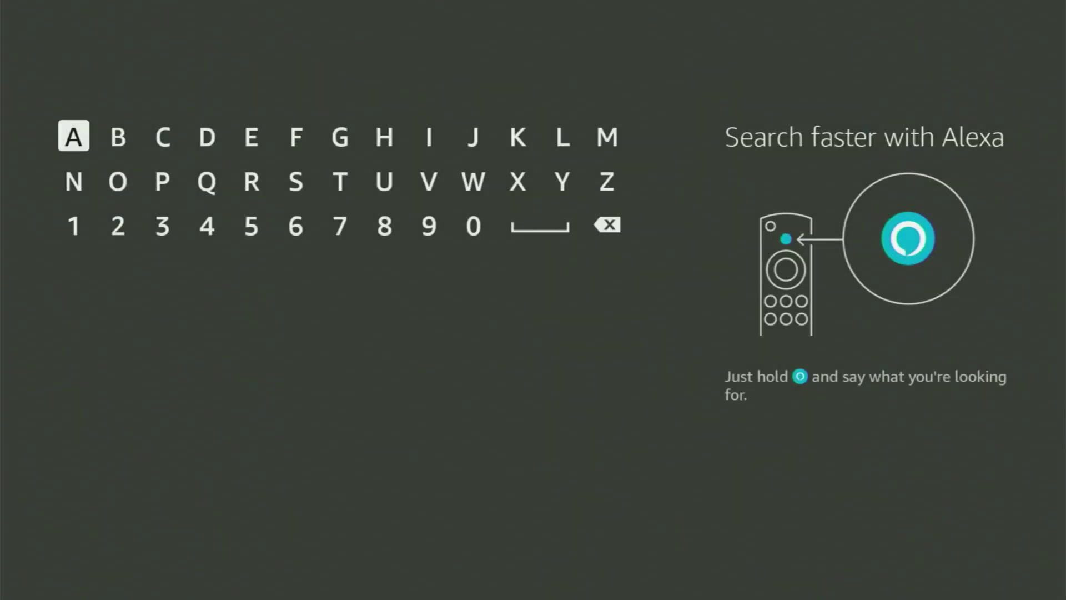
pyautogui.press('Right')
pyautogui.press('Right')
pyautogui.press('Right')
pyautogui.press('Right')
pyautogui.press('Down')
pyautogui.press('Up')
pyautogui.press('Left')
pyautogui.press('Return')
pyautogui.press('Down')
pyautogui.press('Left')
pyautogui.press('Left')
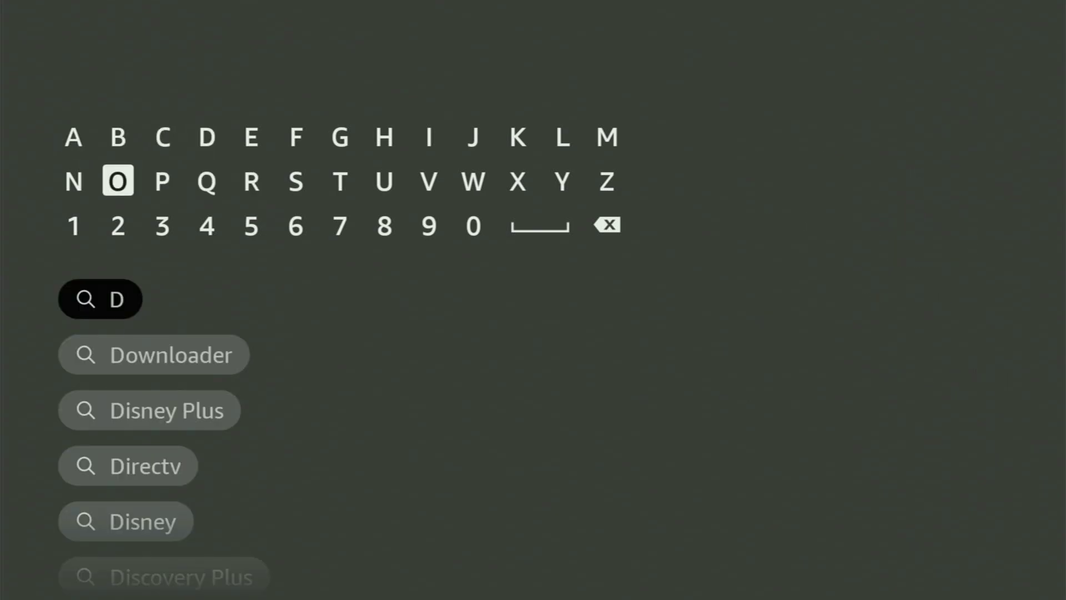
pyautogui.press('Return')
# - Search for Downloader and look over related apps such as Nova Video Player
pyautogui.press('Down')
pyautogui.press('Down')
pyautogui.press('Down')
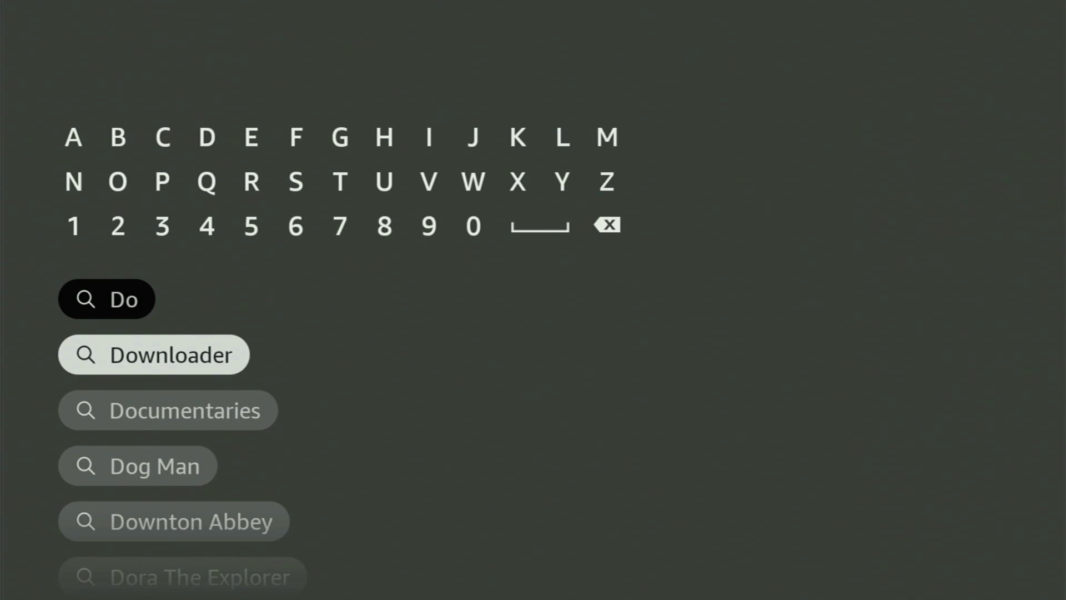
pyautogui.press('Return')
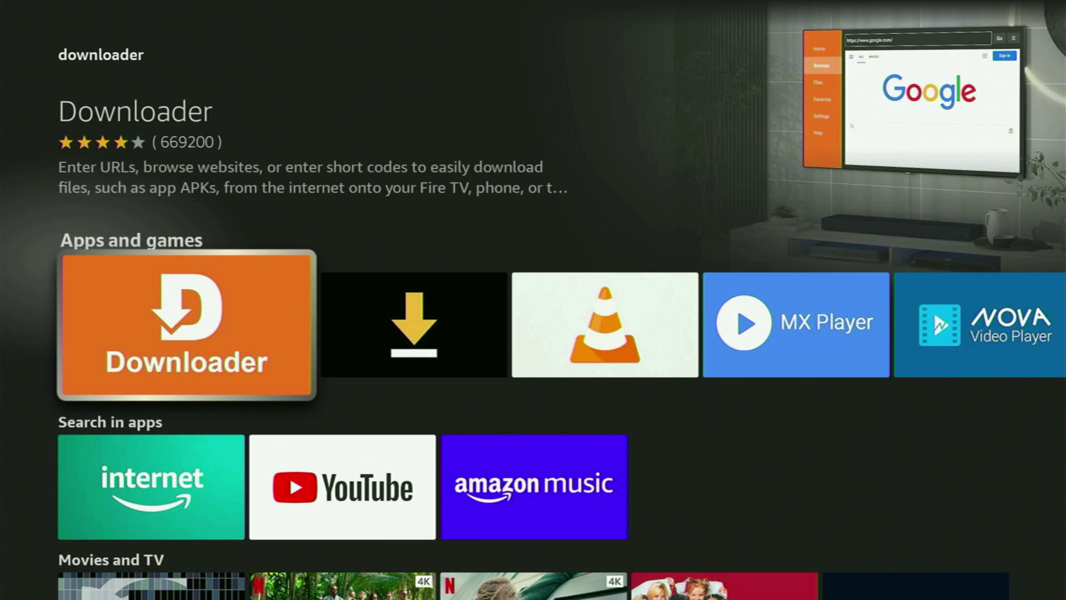
pyautogui.press('Right')
pyautogui.press('Right')
pyautogui.press('Right')
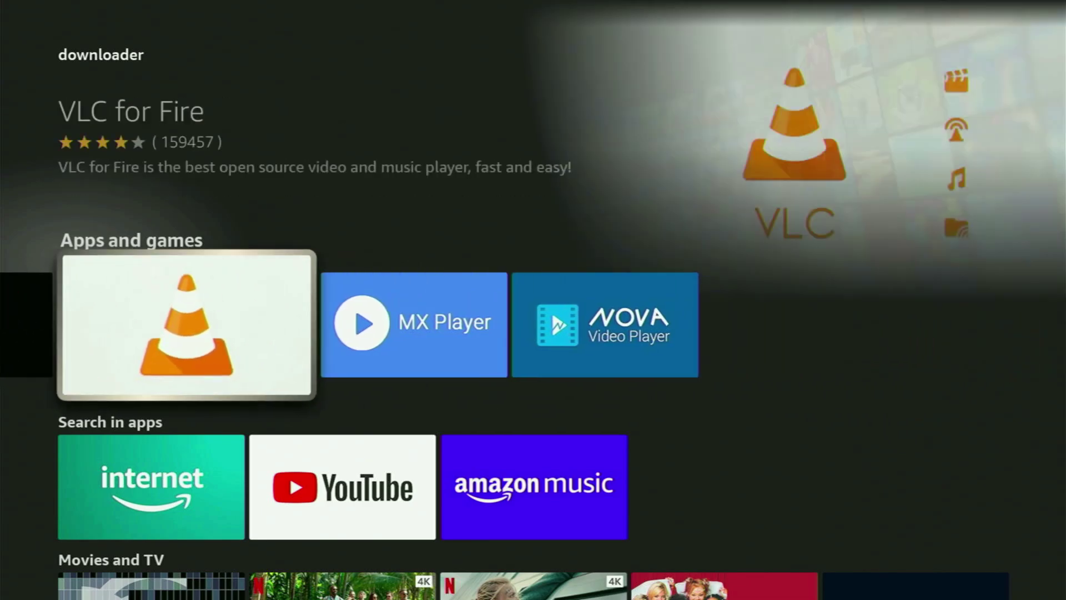
pyautogui.press('Right')
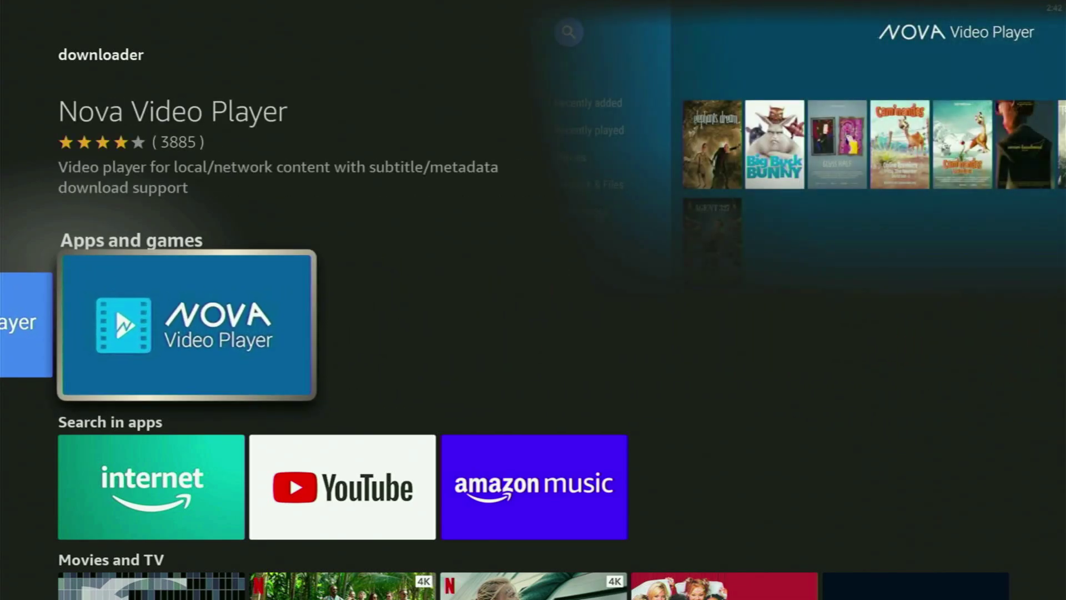
pyautogui.press('Down')
# - Return Home and open My Fire TV in the Settings grid
pyautogui.press('Home')
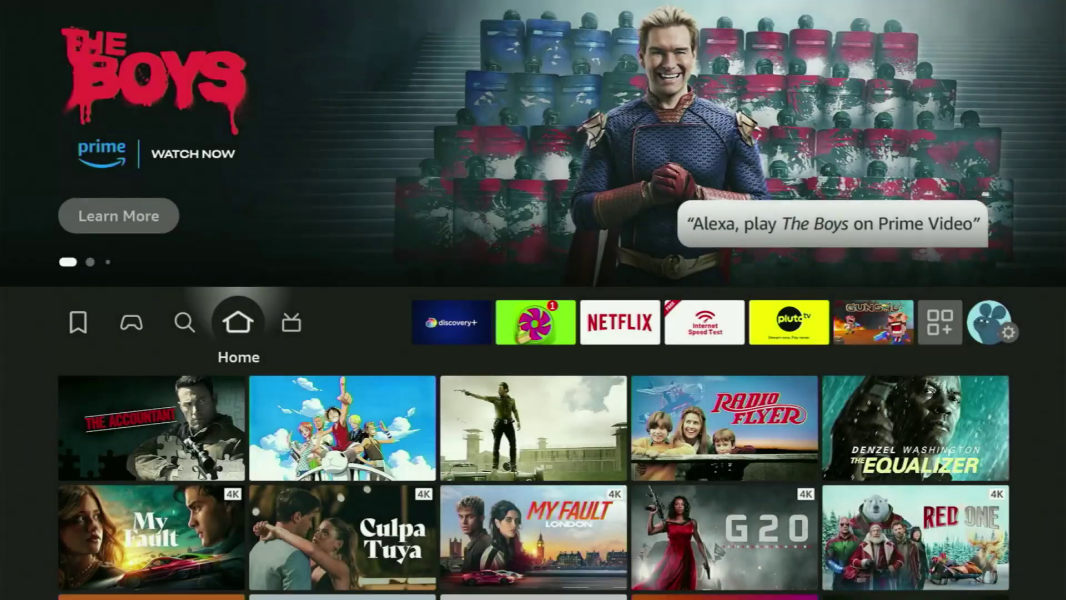
pyautogui.press('Right')
pyautogui.press('Right')
pyautogui.press('Right')
pyautogui.press('Right')
pyautogui.press('Right')
pyautogui.press('Right')
pyautogui.press('Right')
pyautogui.press('Right')
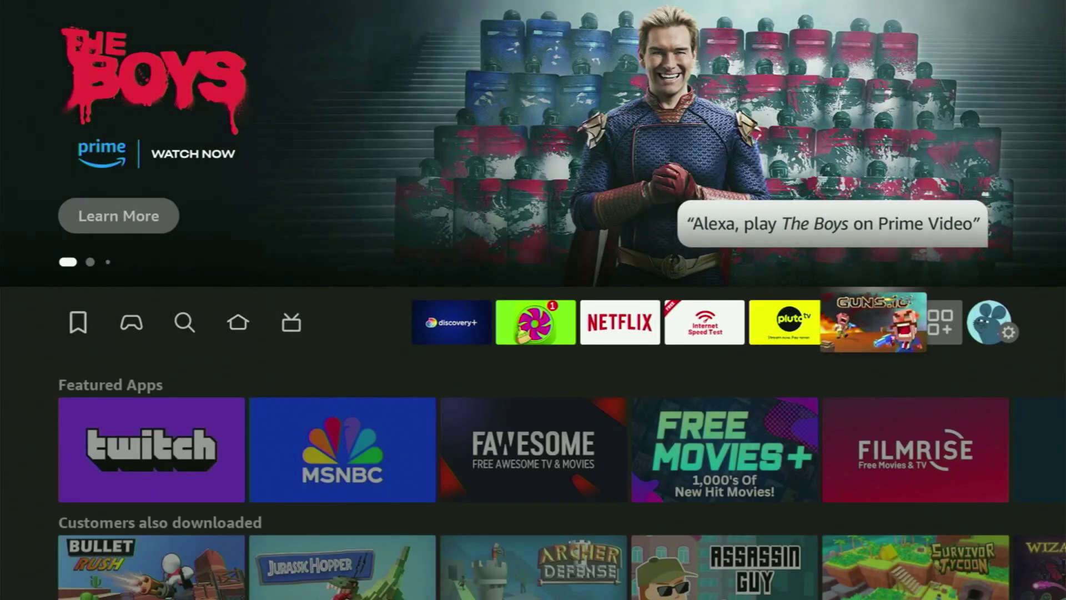
pyautogui.press('Right')
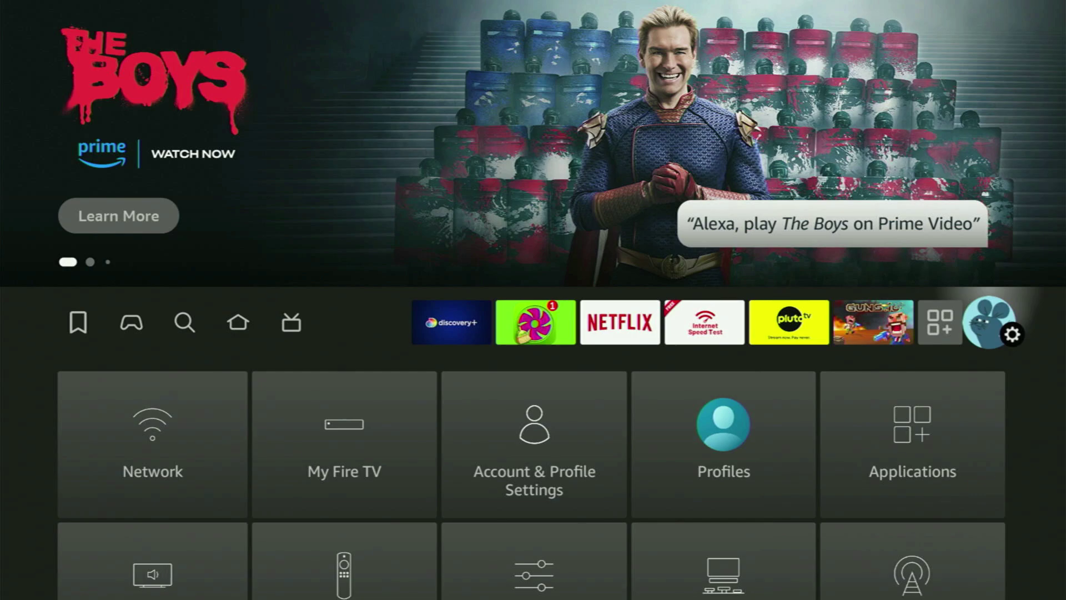
pyautogui.press('Down')
pyautogui.press('Right')
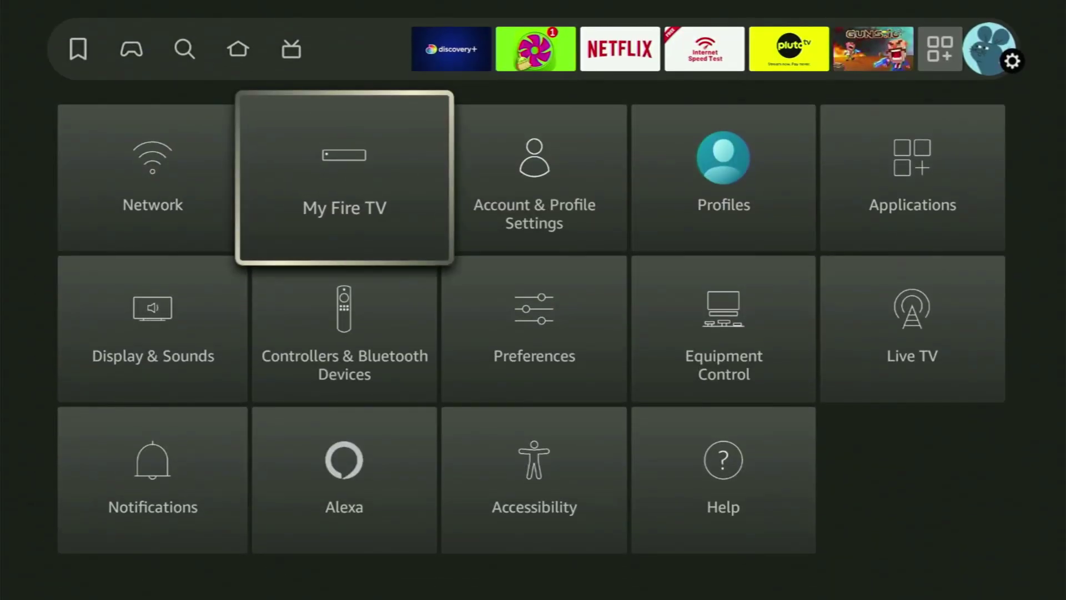
pyautogui.press('Return')
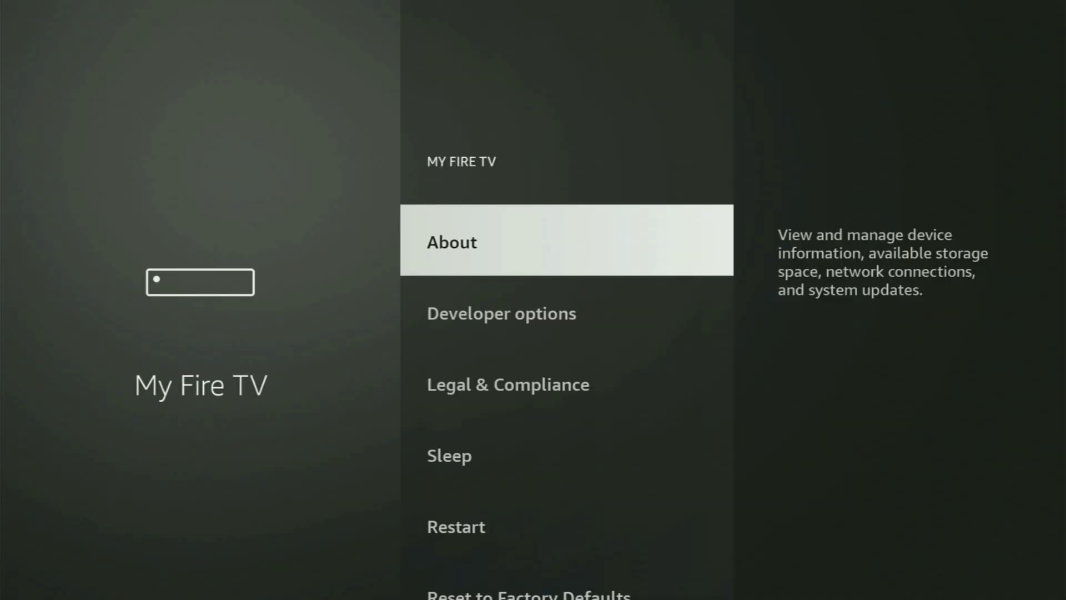
# - Look through the My Fire TV list, past Developer options and Legal & Compliance, then open About
pyautogui.press('Down')
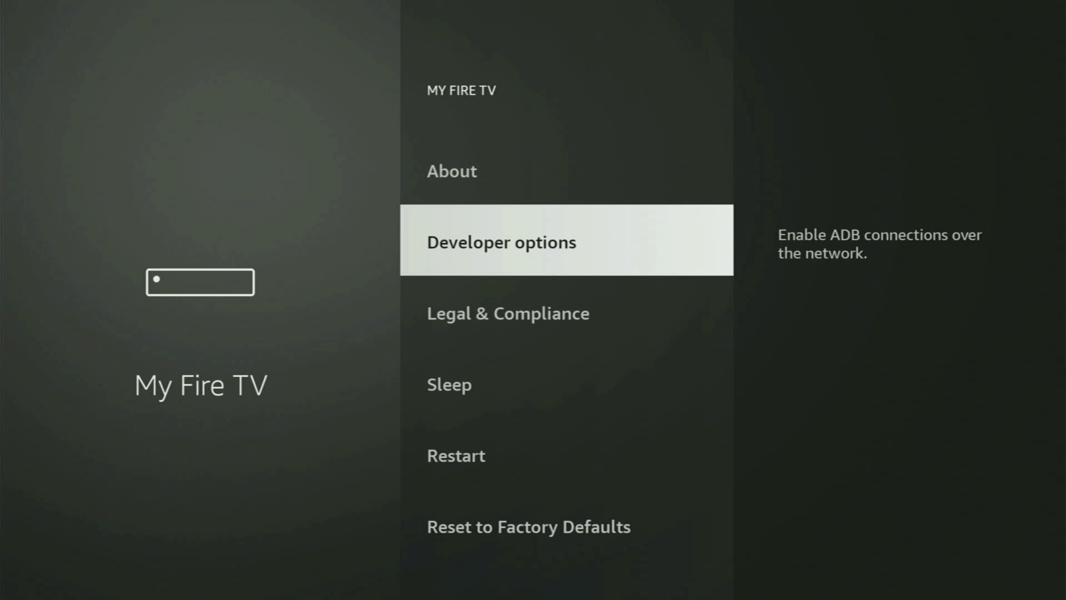
pyautogui.press('Down')
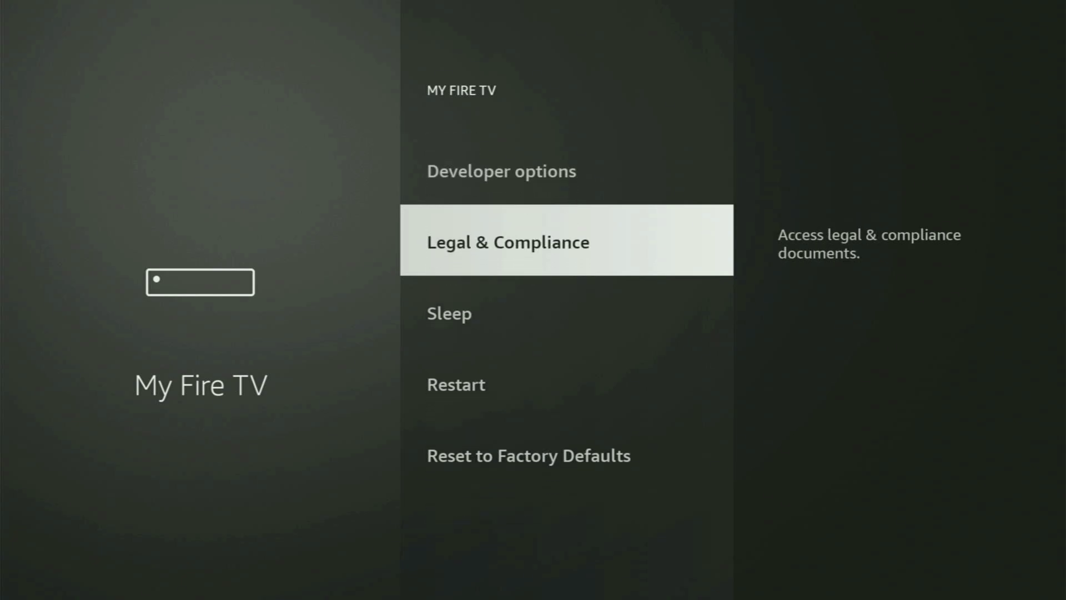
pyautogui.press('Down')
pyautogui.press('Down')
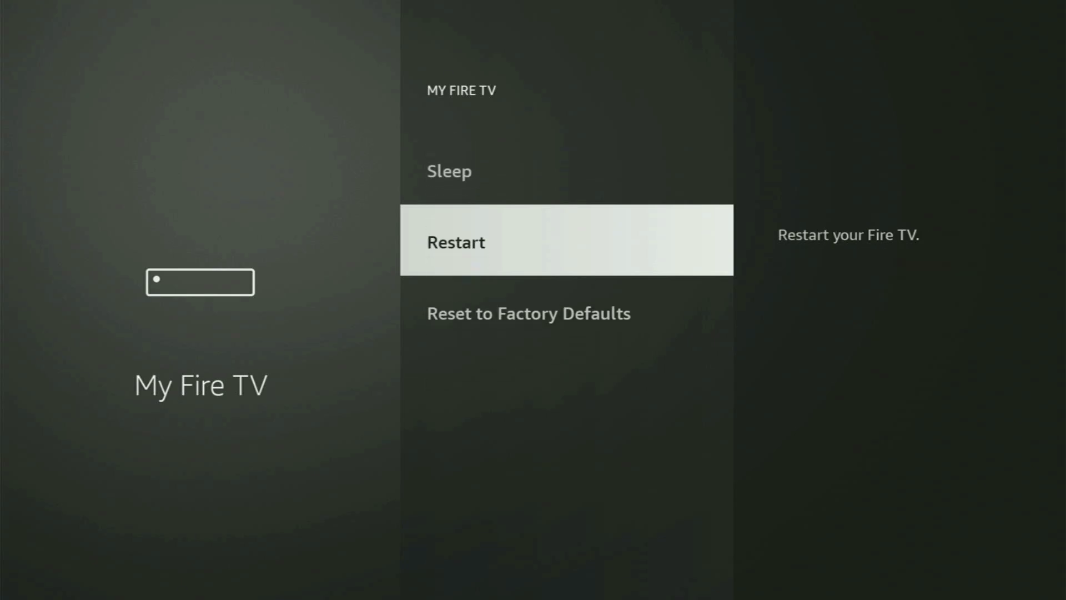
pyautogui.press('Down')
pyautogui.press('Up')
pyautogui.press('Up')
pyautogui.press('Up')
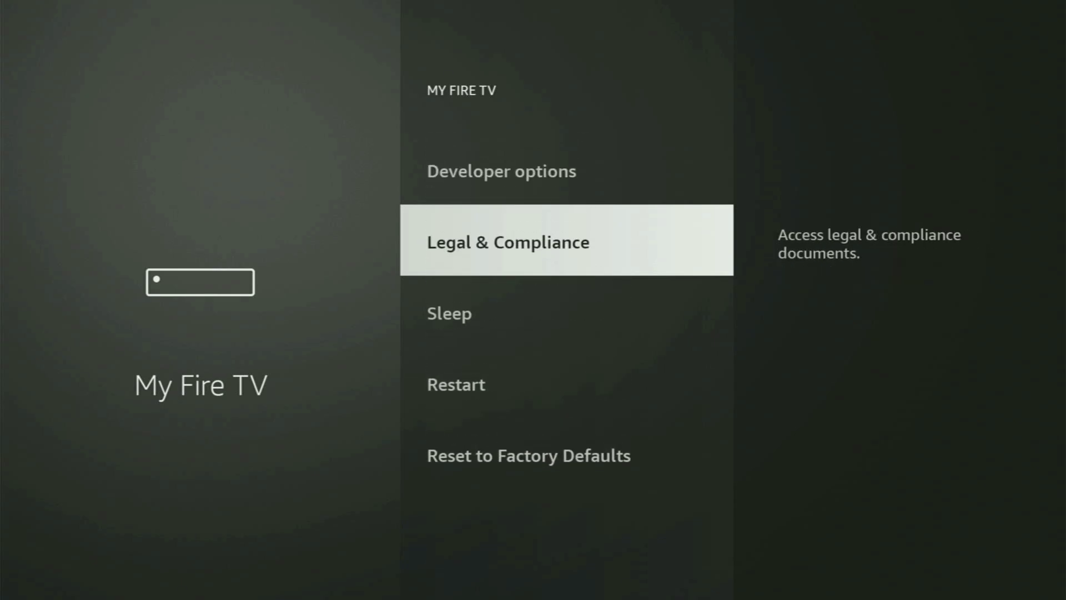
pyautogui.press('Up')
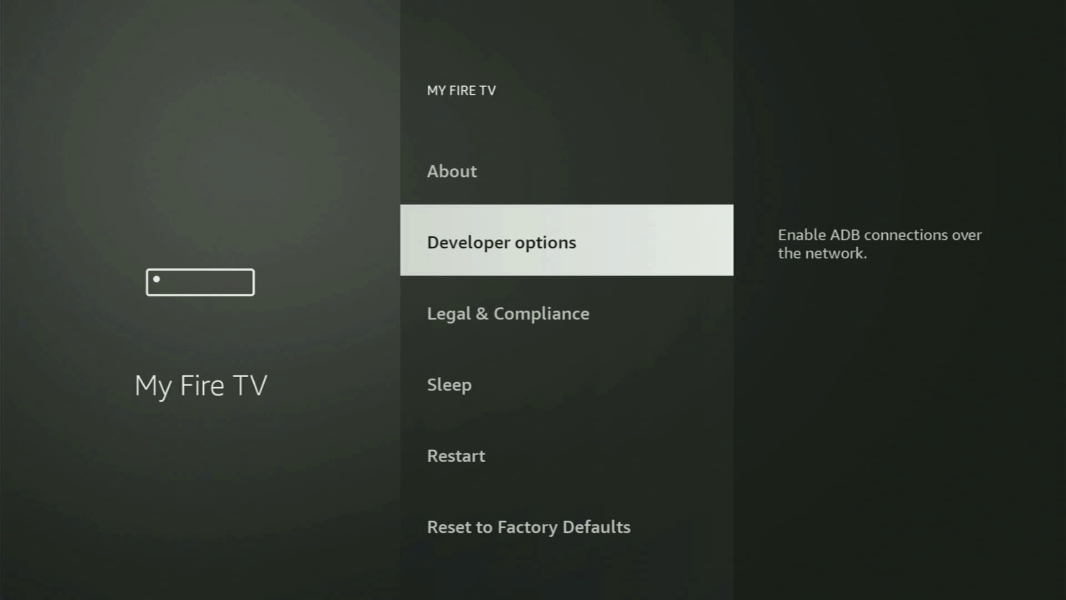
pyautogui.press('Down')
pyautogui.press('Up')
pyautogui.press('Up')
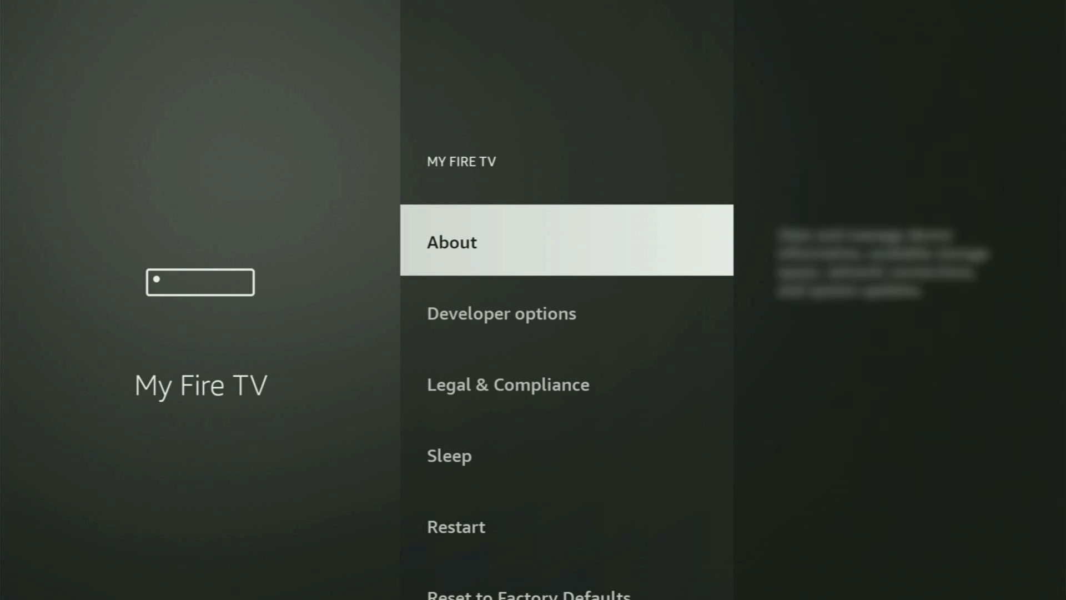
pyautogui.press('Return')
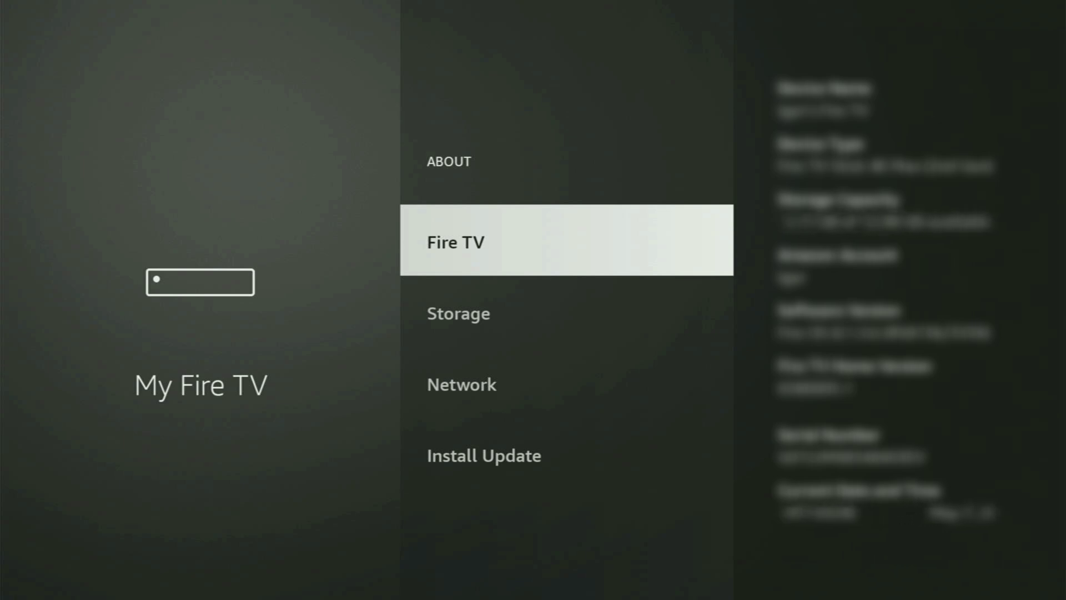
# - Select the Fire TV entry in About to confirm developer mode, then return to My Fire TV
pyautogui.press('Return')
pyautogui.press('Return')
pyautogui.press('Return')
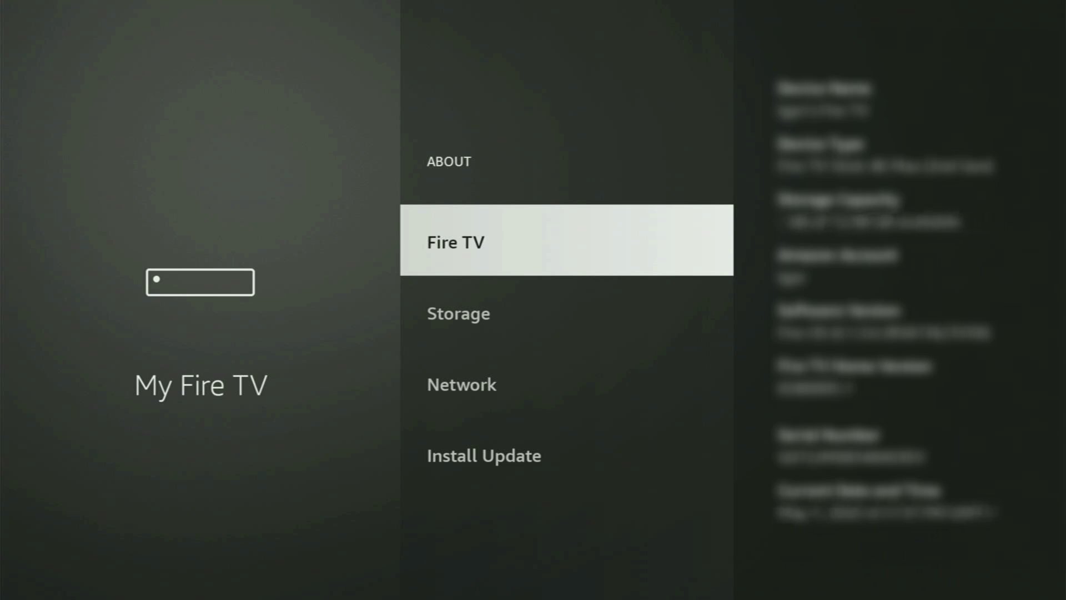
pyautogui.press('Escape')
pyautogui.press('Down')
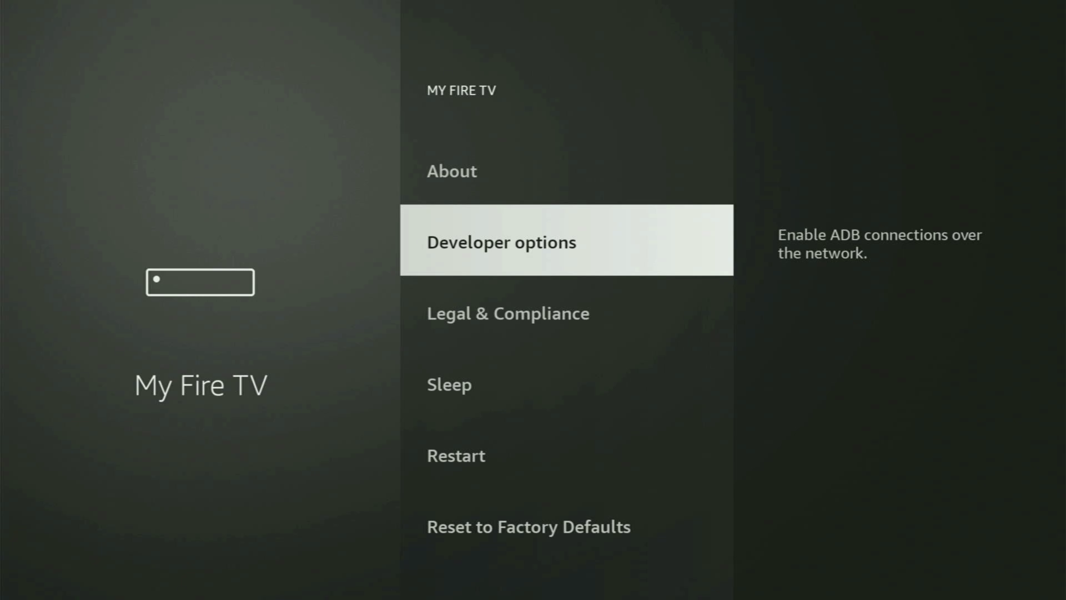
# - In Developer options, toggle ADB debugging and open Install unknown apps
pyautogui.press('Return')
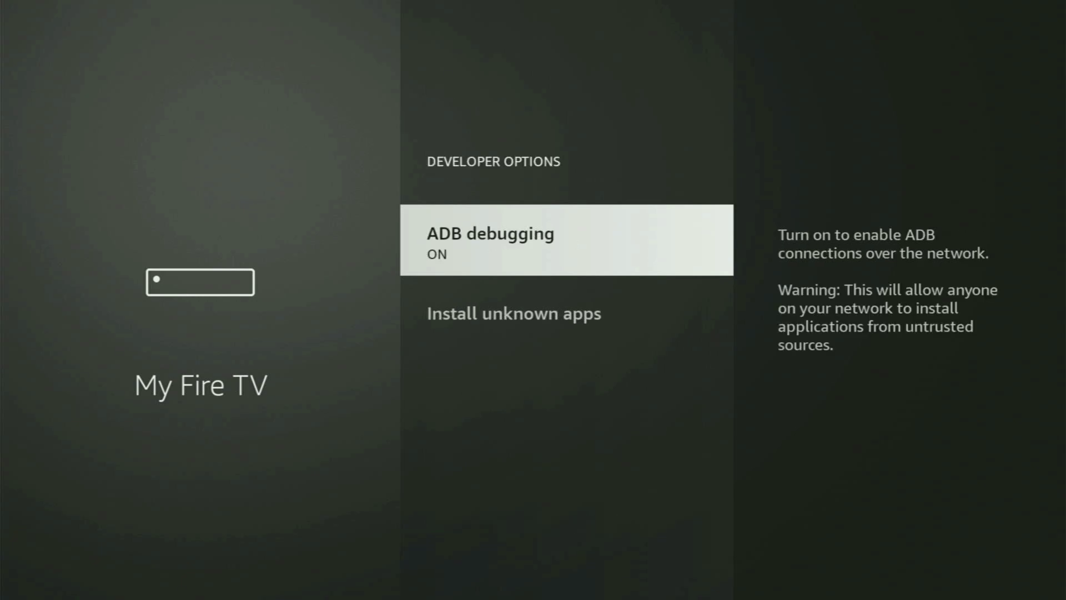
pyautogui.press('Return')
pyautogui.press('Return')
pyautogui.press('Down')
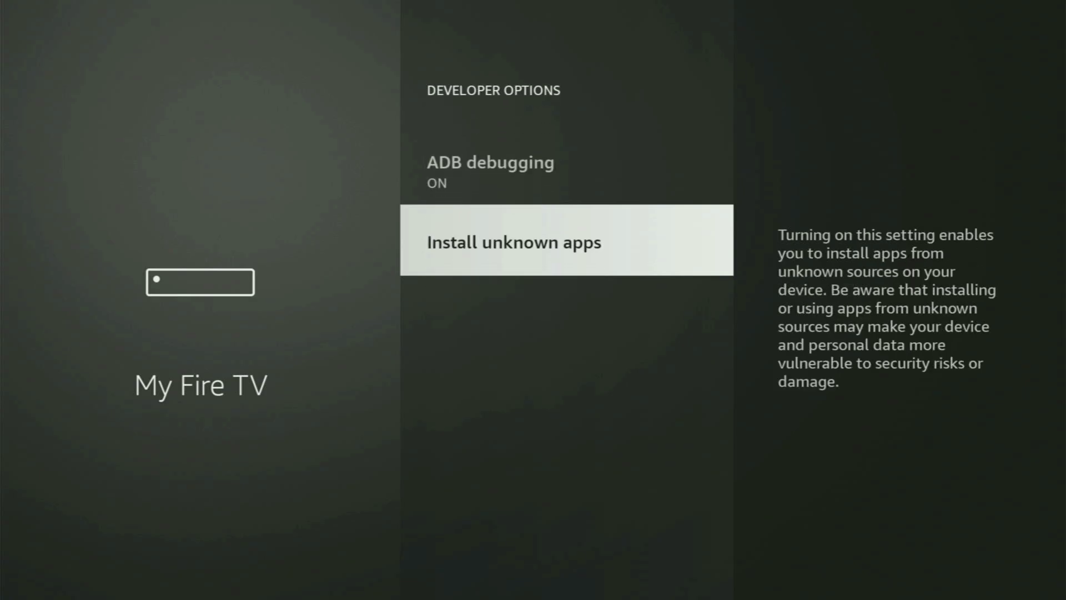
pyautogui.press('Return')
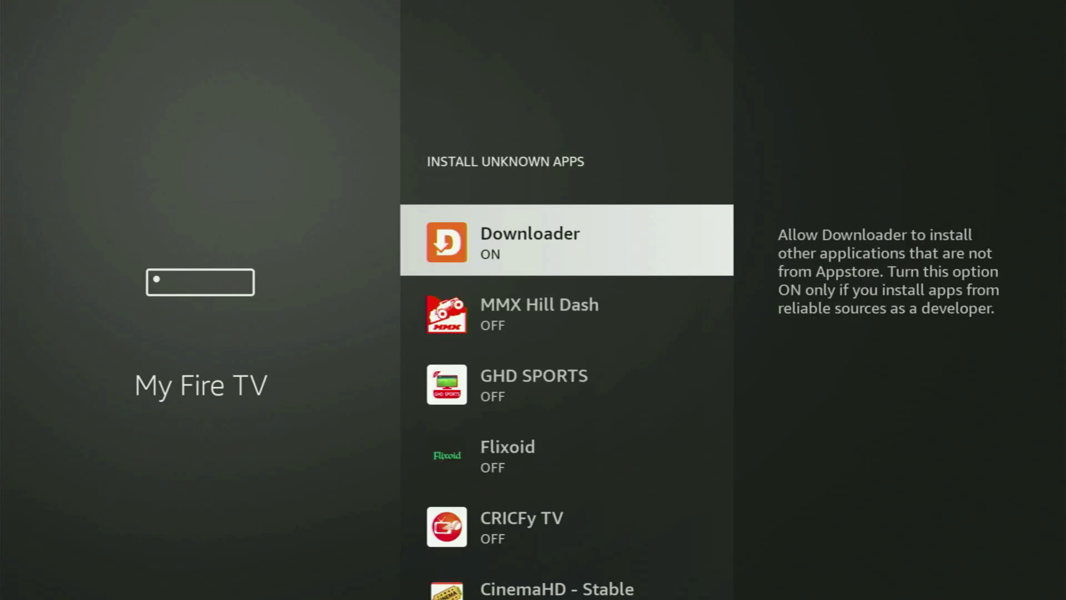
# - Toggle Downloader's install permission, look through the other apps, then go Home
pyautogui.press('Return')
pyautogui.press('Return')
pyautogui.press('Down')
pyautogui.press('Down')
pyautogui.press('Down')
pyautogui.press('Down')
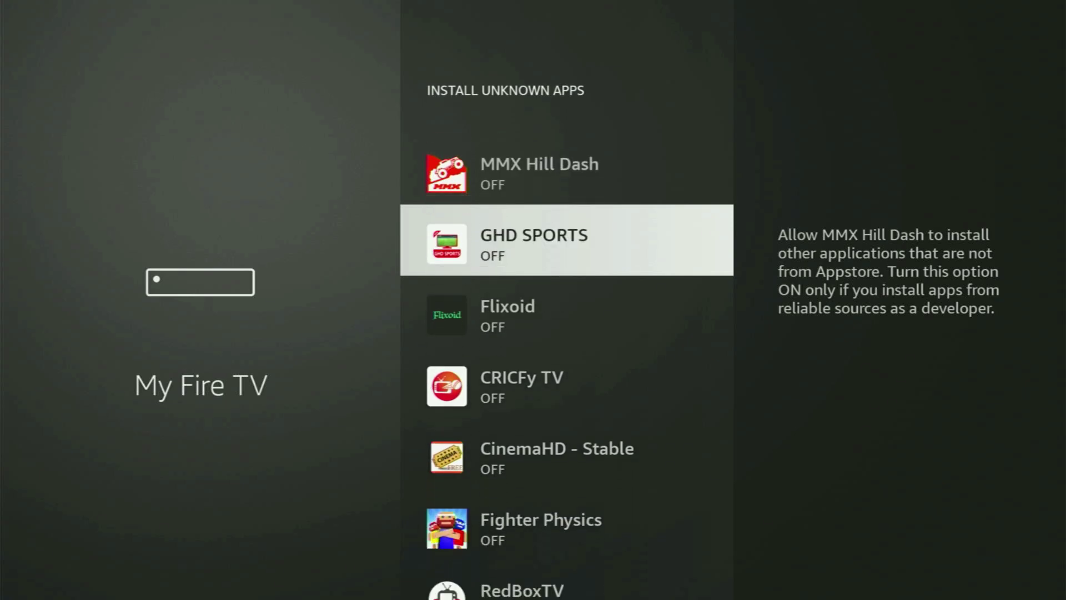
pyautogui.press('Down')
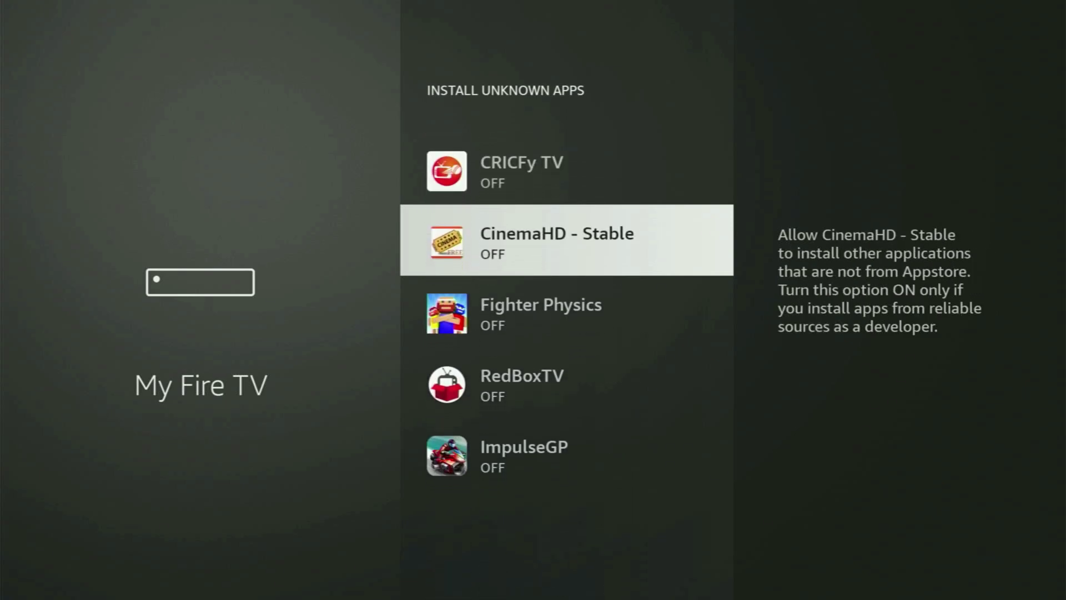
pyautogui.press('Down')
pyautogui.press('Down')
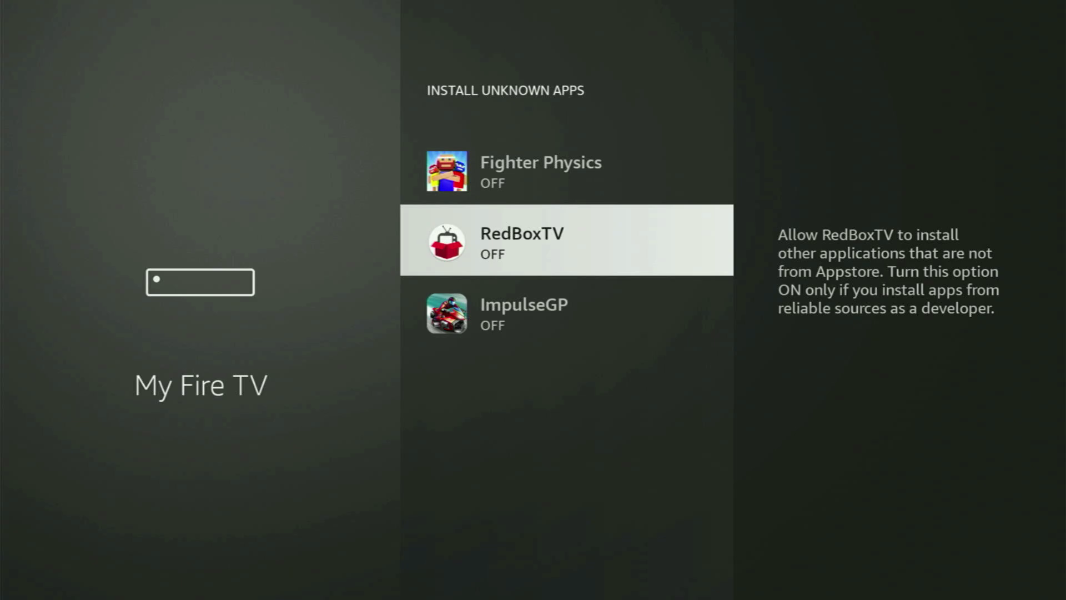
pyautogui.press('Up')
pyautogui.press('Up')
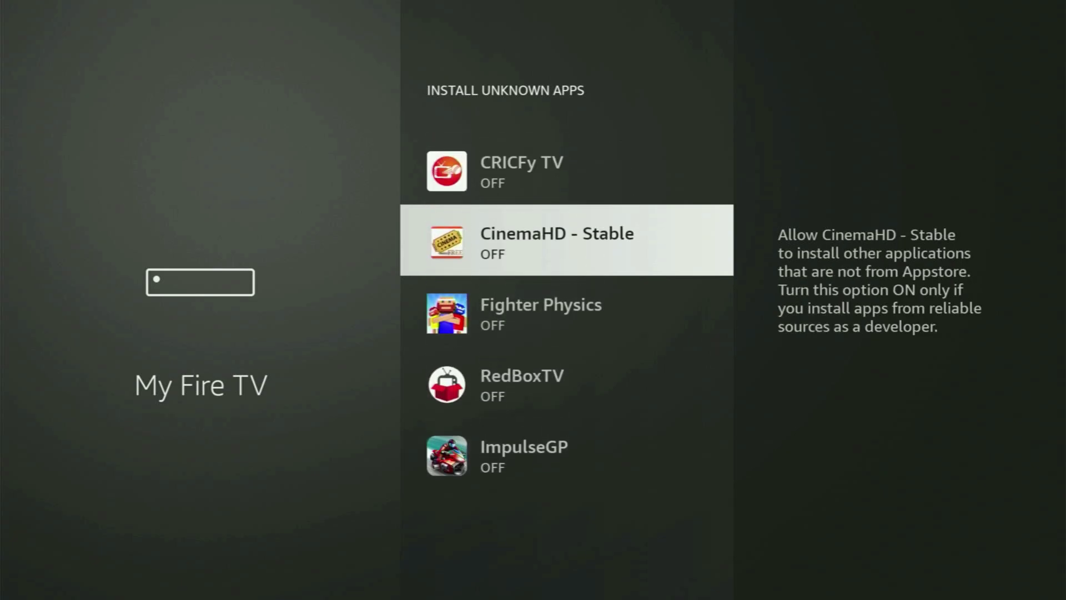
pyautogui.press('Up')
pyautogui.press('Up')
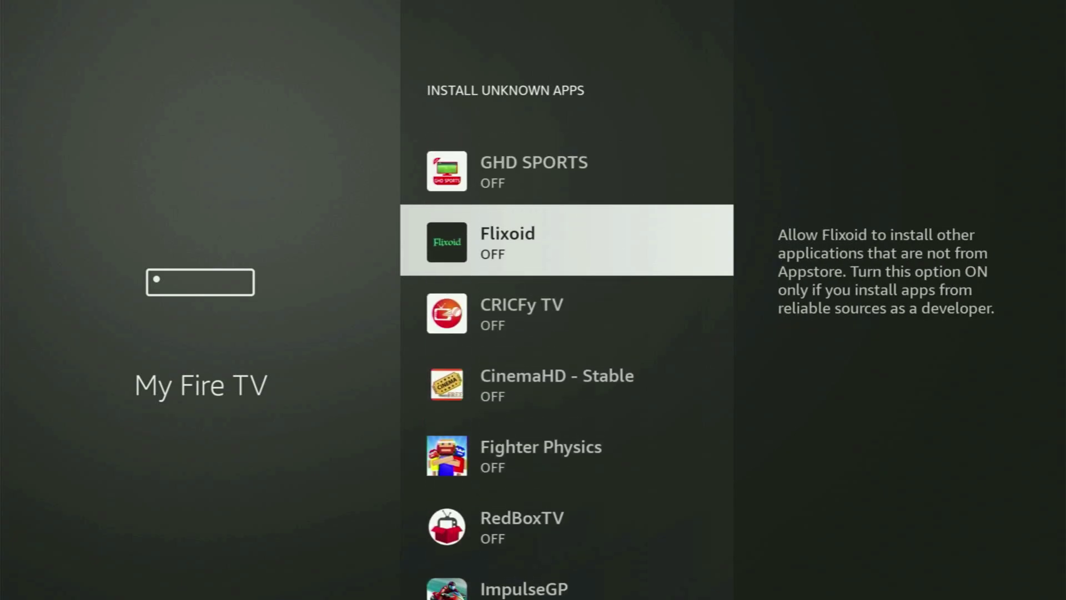
pyautogui.press('Home')
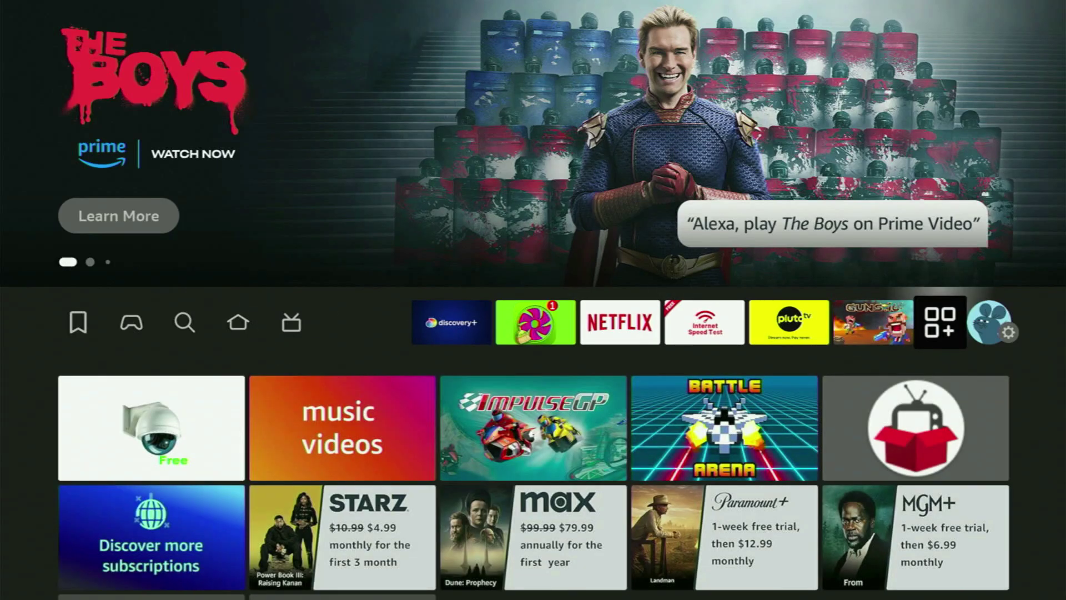
# - Open Your Apps & Channels and launch NordVPN from the installed apps grid
pyautogui.press('Return')
pyautogui.press('Down')
pyautogui.press('Down')
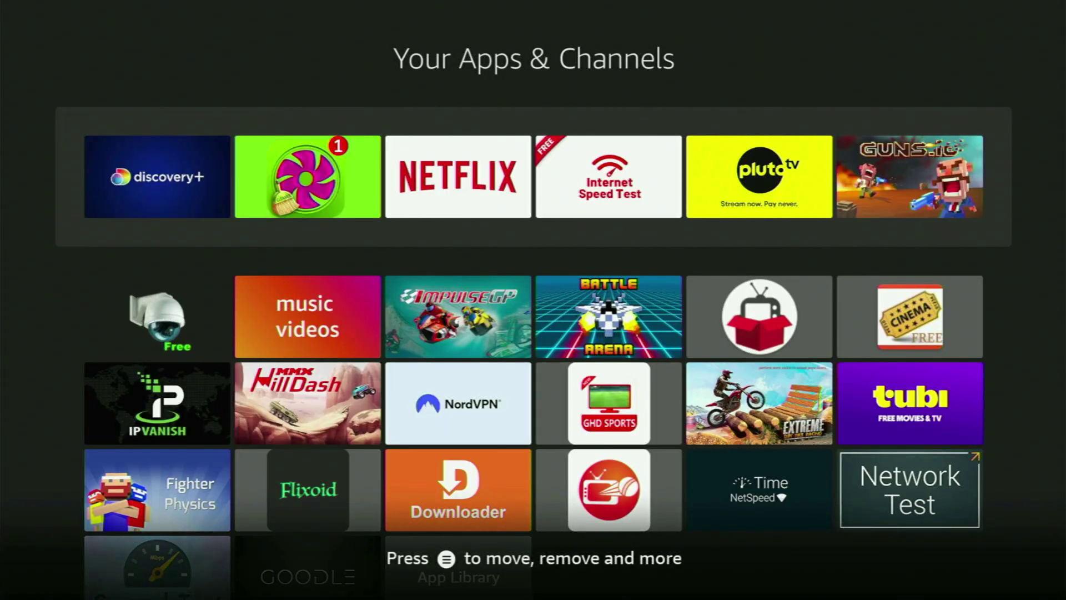
pyautogui.press('Right')
pyautogui.press('Right')
pyautogui.press('Down')
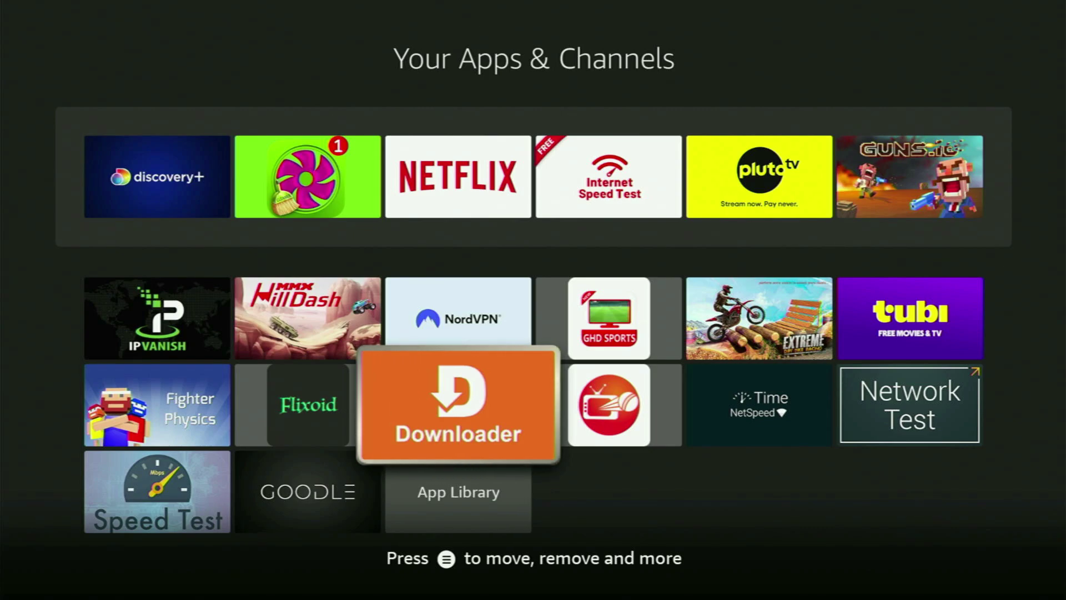
pyautogui.press('Up')
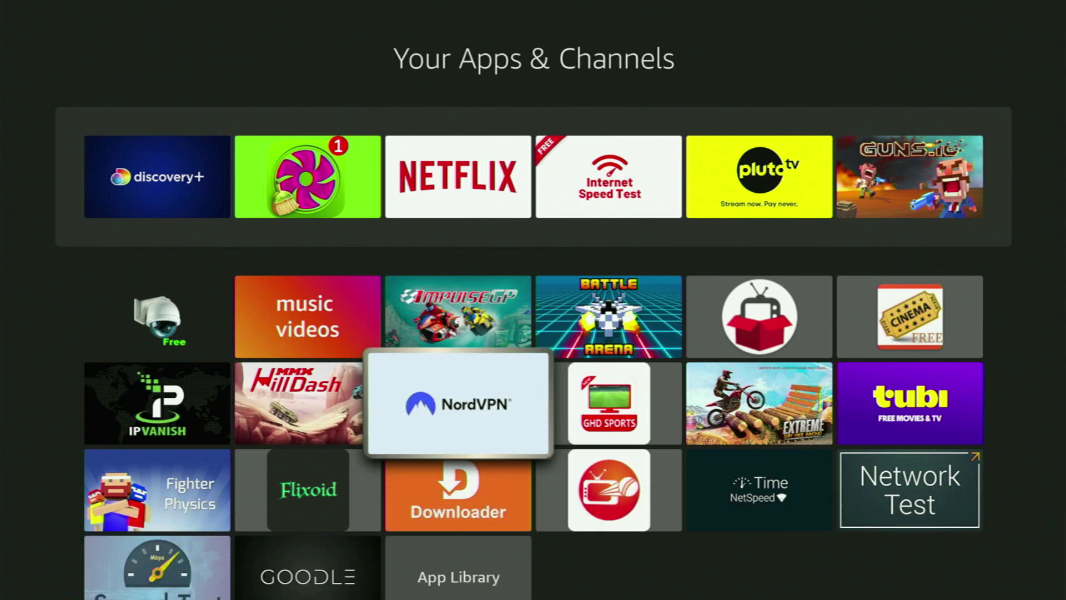
pyautogui.press('Return')
# - Scroll NordVPN's Countries list from C down to U-V and bring up the sidebar
pyautogui.press('Right')
pyautogui.press('Right')
pyautogui.press('Right')
pyautogui.press('Right')
pyautogui.press('Right')
pyautogui.press('Right')
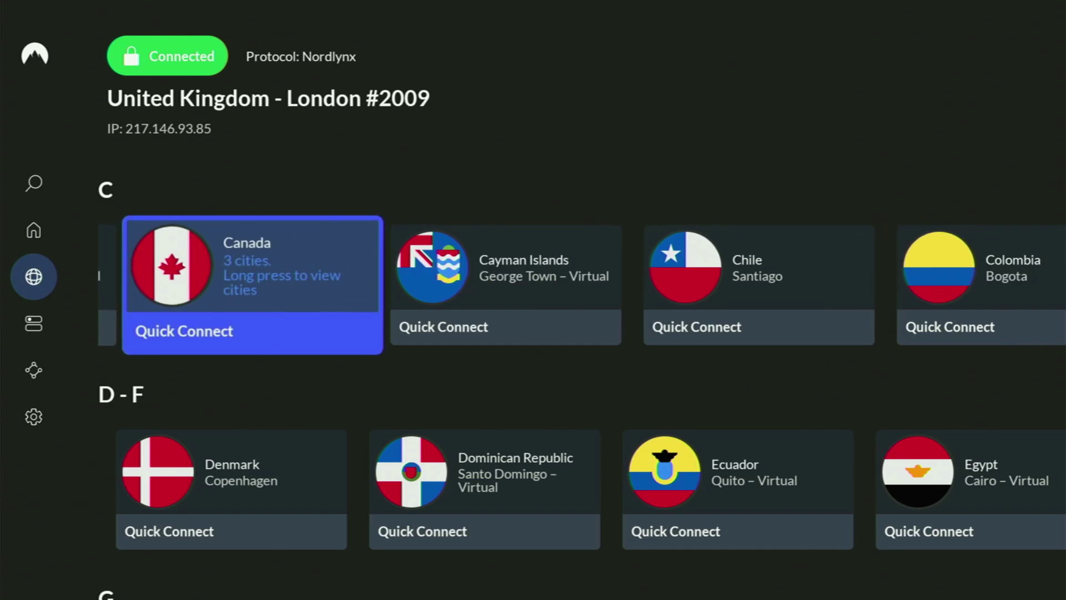
pyautogui.press('Right')
pyautogui.press('Right')
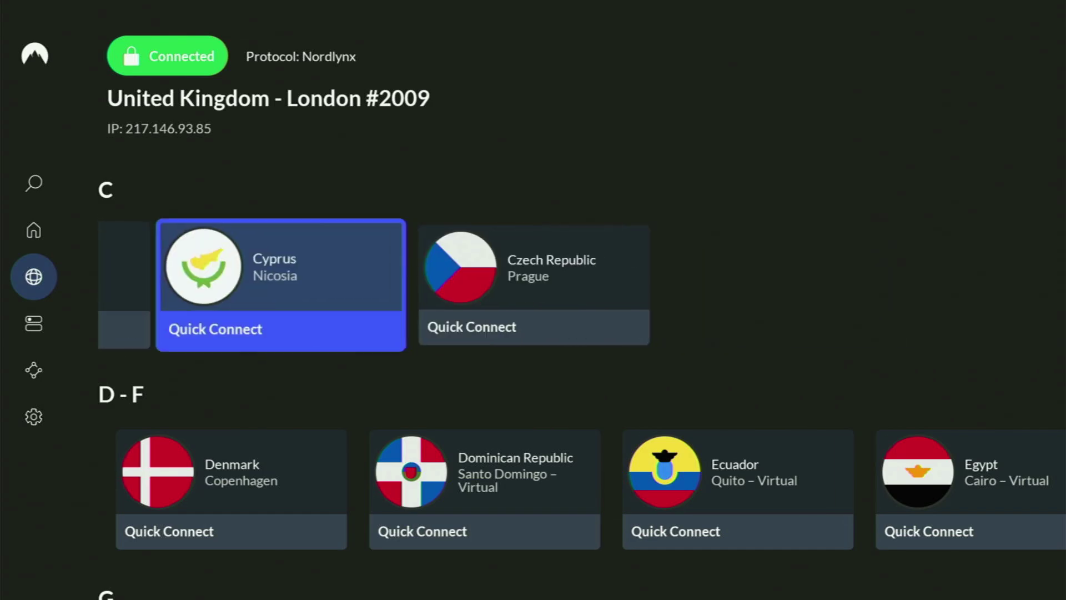
pyautogui.press('Down')
pyautogui.press('Down')
pyautogui.press('Down')
pyautogui.press('Down')
pyautogui.press('Down')
pyautogui.press('Down')
pyautogui.press('Down')
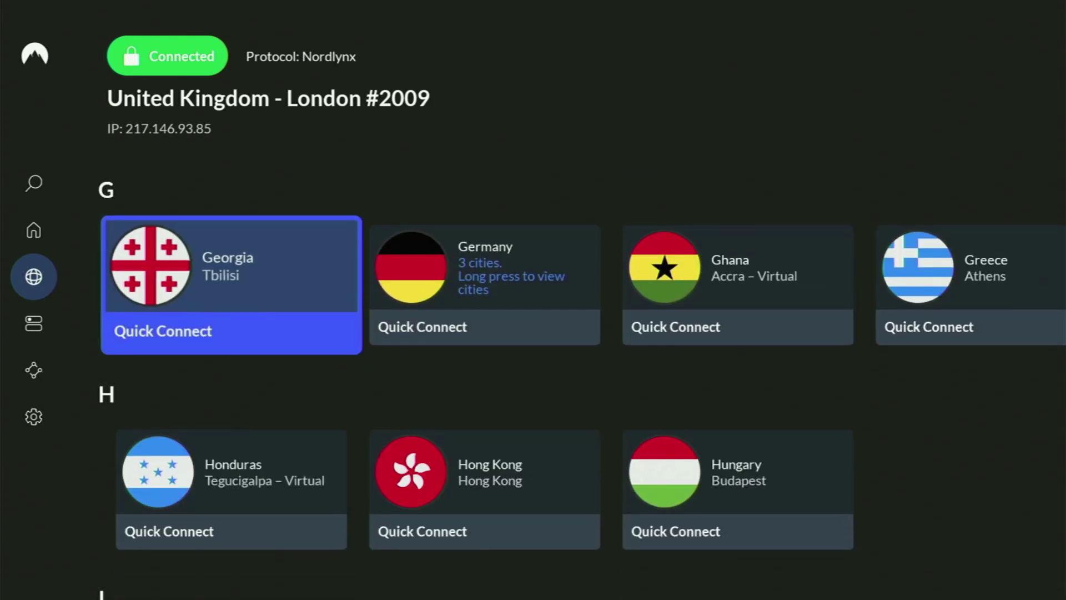
pyautogui.press('Down')
pyautogui.press('Down')
pyautogui.press('Down')
pyautogui.press('Down')
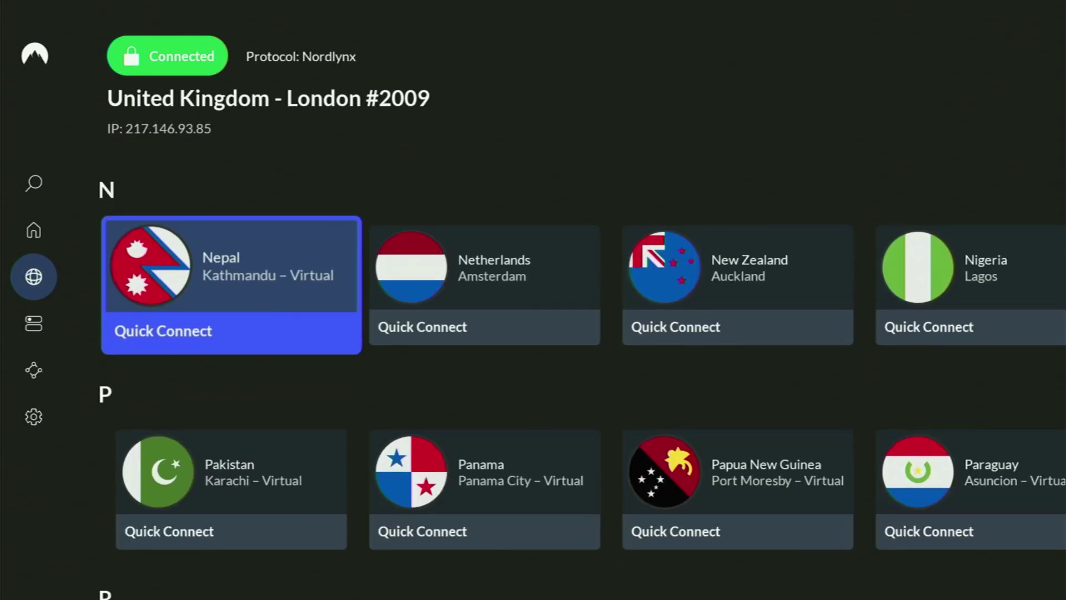
pyautogui.press('Down')
pyautogui.press('Down')
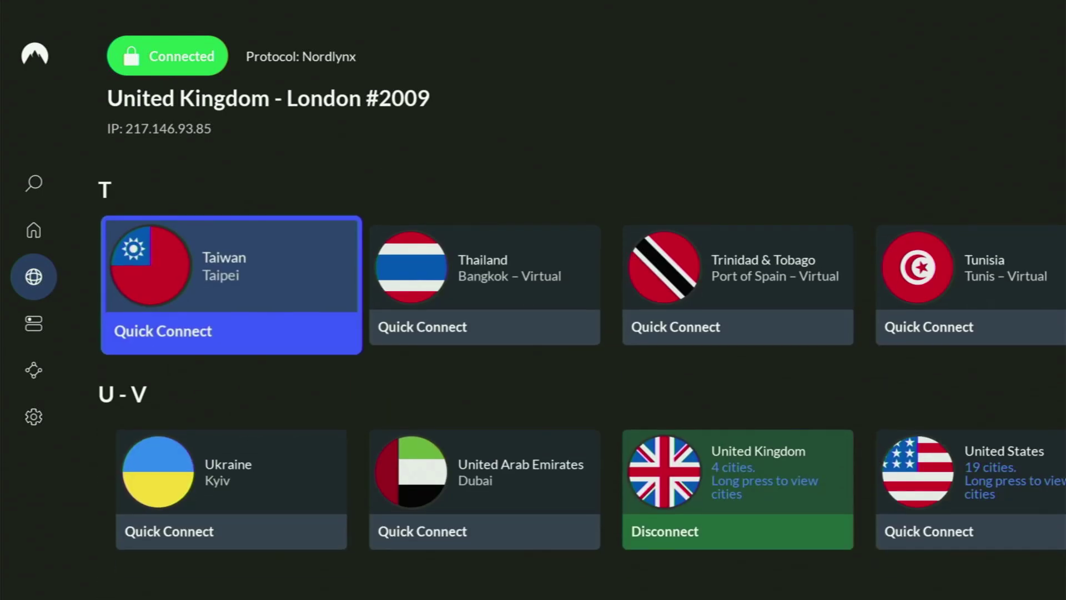
pyautogui.press('Left')
pyautogui.press('Down')
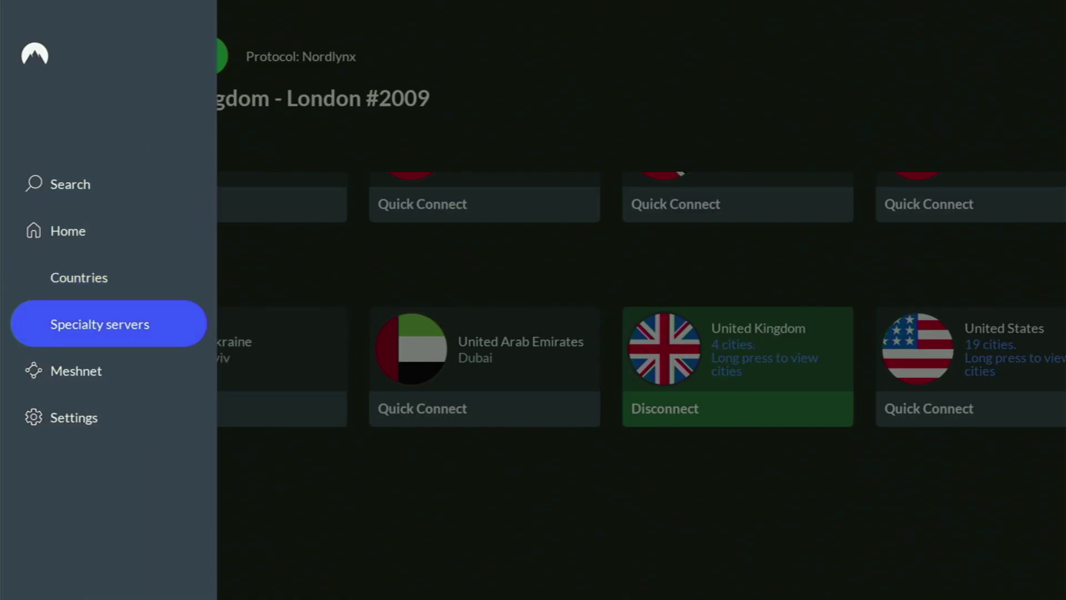
# - Browse the P2P, Onion Over VPN, Obfuscated and Double VPN rows, ending on P2P Belgium
pyautogui.press('Right')
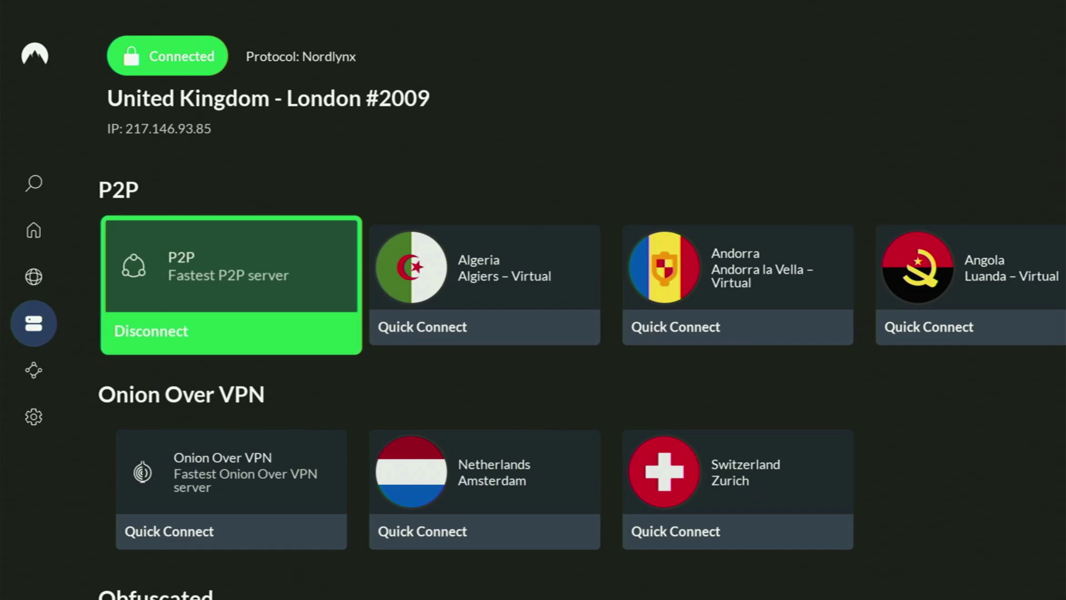
pyautogui.press('Right')
pyautogui.press('Right')
pyautogui.press('Right')
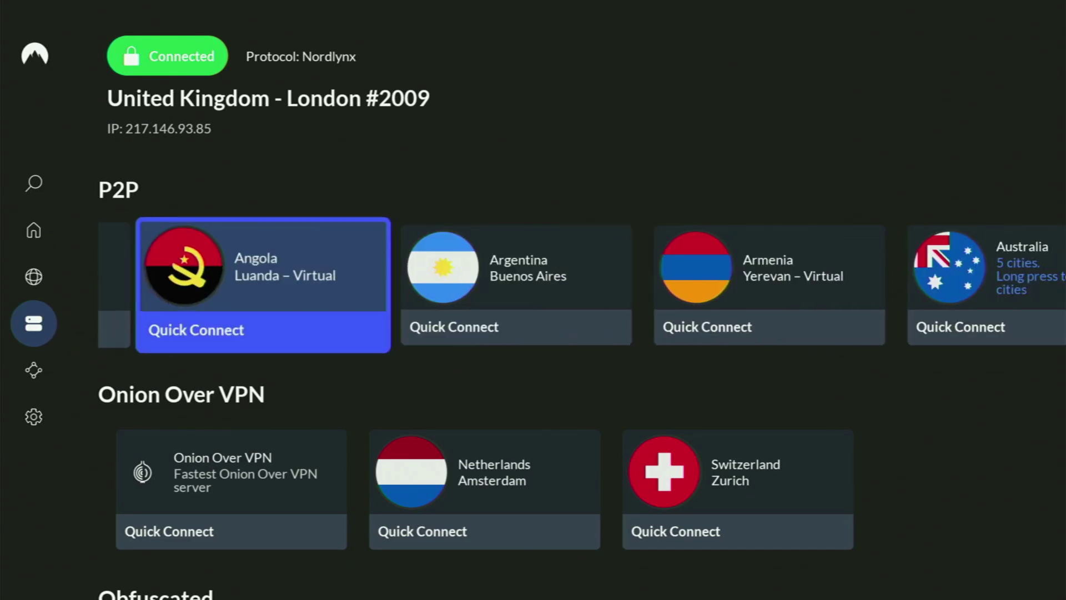
pyautogui.press('Right')
pyautogui.press('Right')
pyautogui.press('Right')
pyautogui.press('Right')
pyautogui.press('Right')
pyautogui.press('Down')
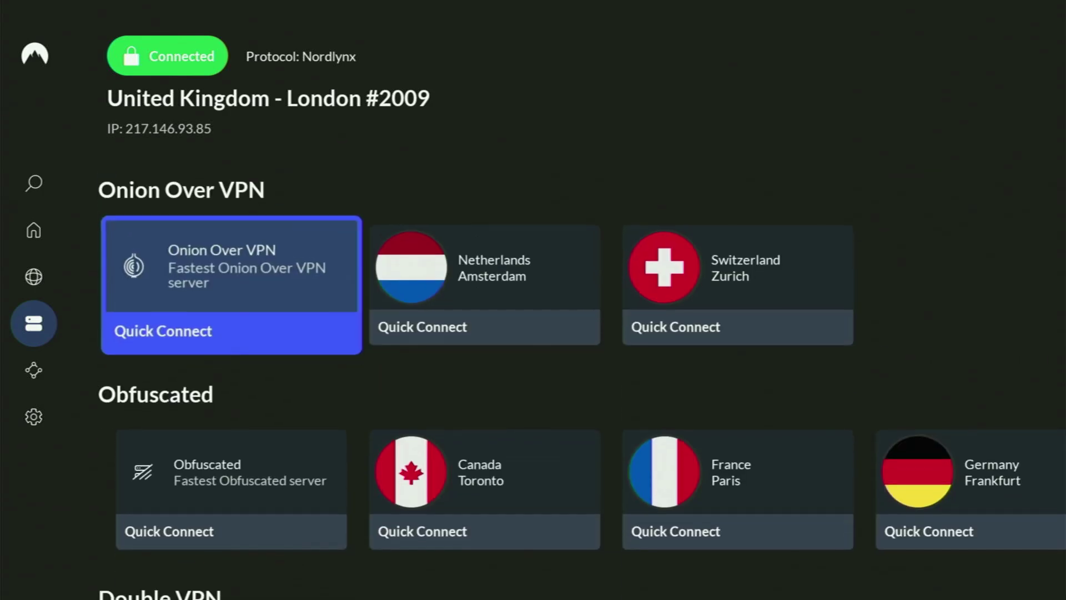
pyautogui.press('Down')
pyautogui.press('Down')
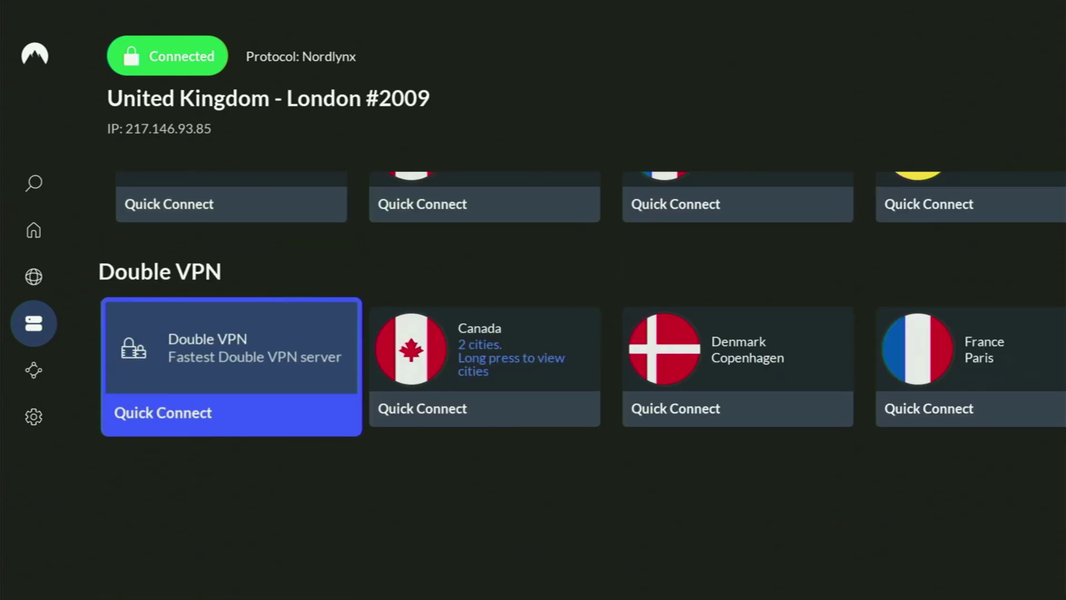
pyautogui.press('Right')
pyautogui.press('Right')
pyautogui.press('Right')
pyautogui.press('Right')
pyautogui.press('Right')
pyautogui.press('Right')
pyautogui.press('Right')
pyautogui.press('Right')
pyautogui.press('Right')
pyautogui.press('Right')
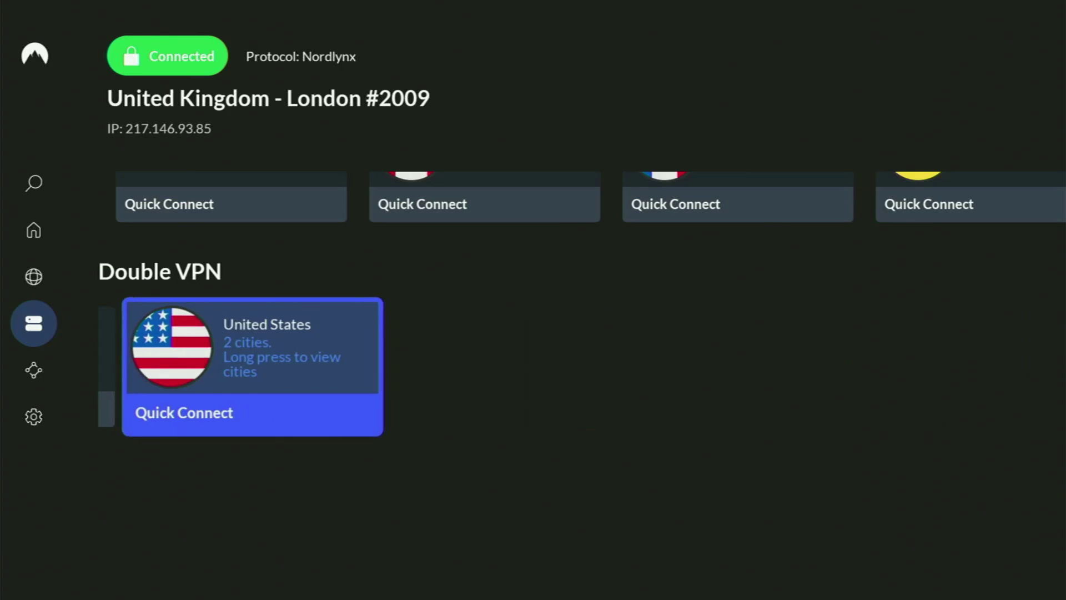
pyautogui.press('Up')
pyautogui.press('Up')
pyautogui.press('Up')
pyautogui.press('Right')
pyautogui.press('Right')
pyautogui.press('Right')
pyautogui.press('Right')
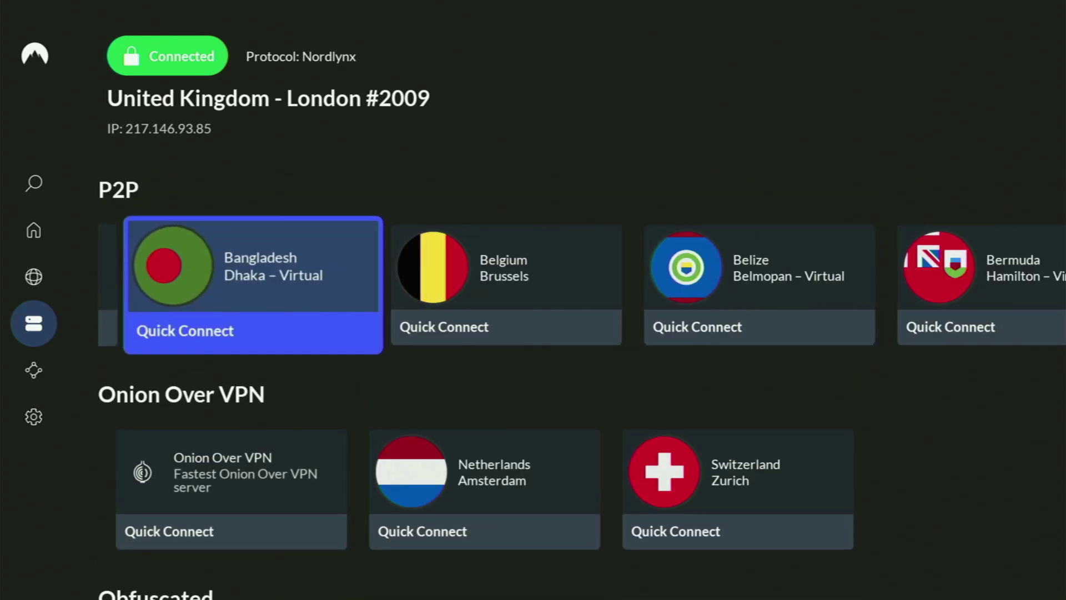
# - Connect to P2P Belgium, Brussels #208, then look through more P2P countries
pyautogui.press('Return')
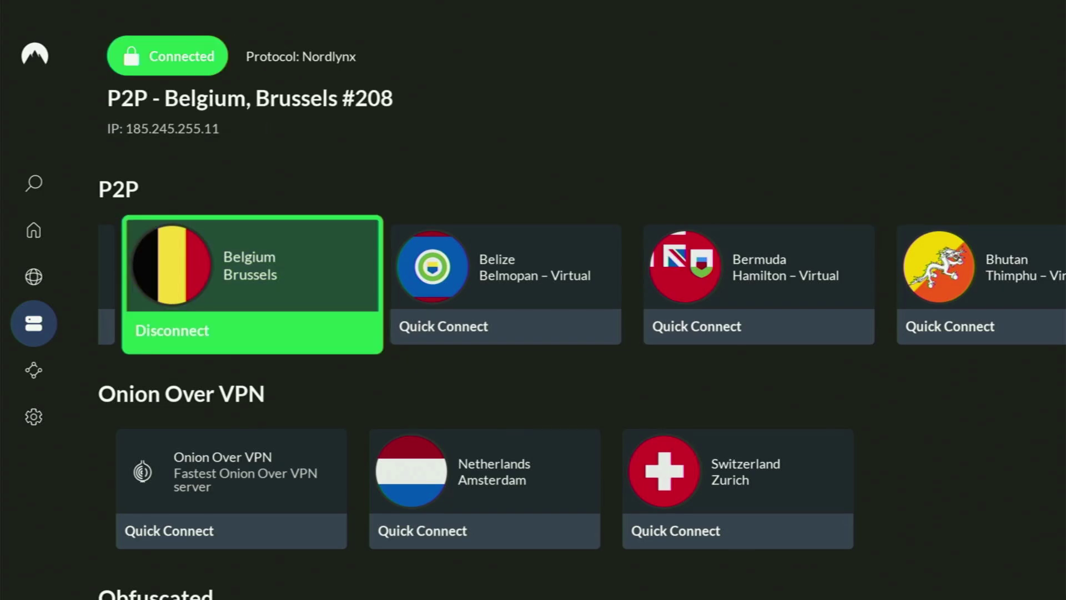
pyautogui.press('Right')
pyautogui.press('Right')
pyautogui.press('Right')
pyautogui.press('Right')
pyautogui.press('Right')
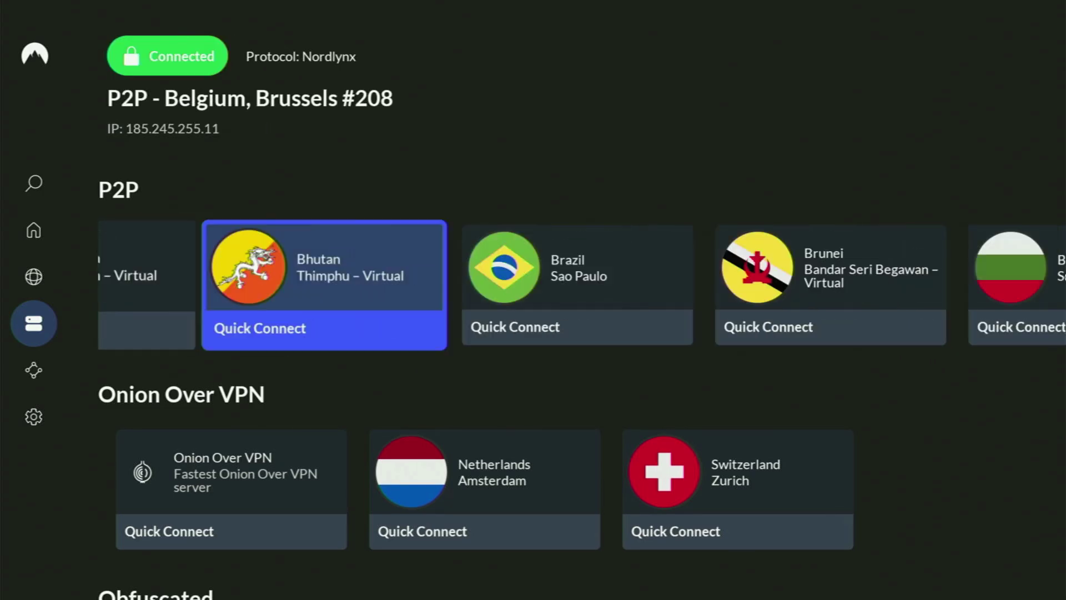
pyautogui.press('Right')
pyautogui.press('Right')
pyautogui.press('Right')
pyautogui.press('Right')
pyautogui.press('Right')
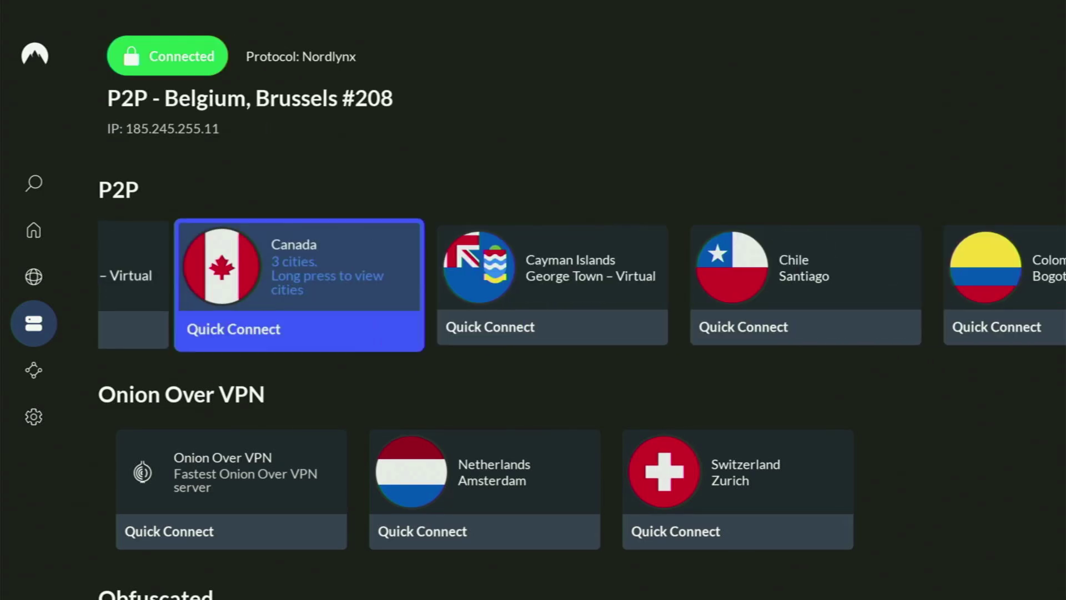
pyautogui.press('Right')
pyautogui.press('Right')
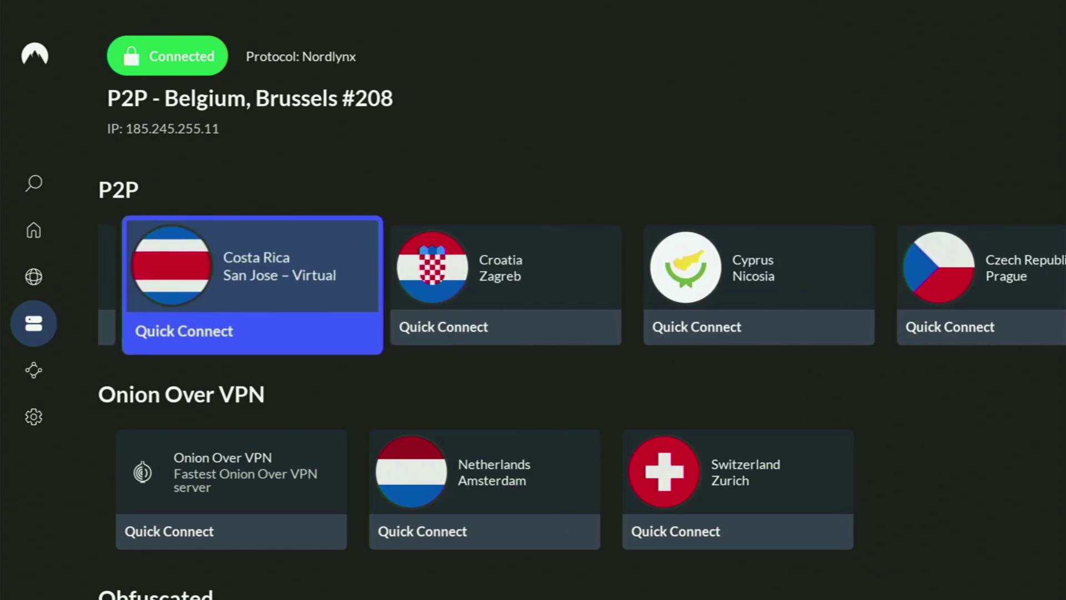
pyautogui.press('Right')
pyautogui.press('Right')
pyautogui.press('Right')
pyautogui.press('Right')
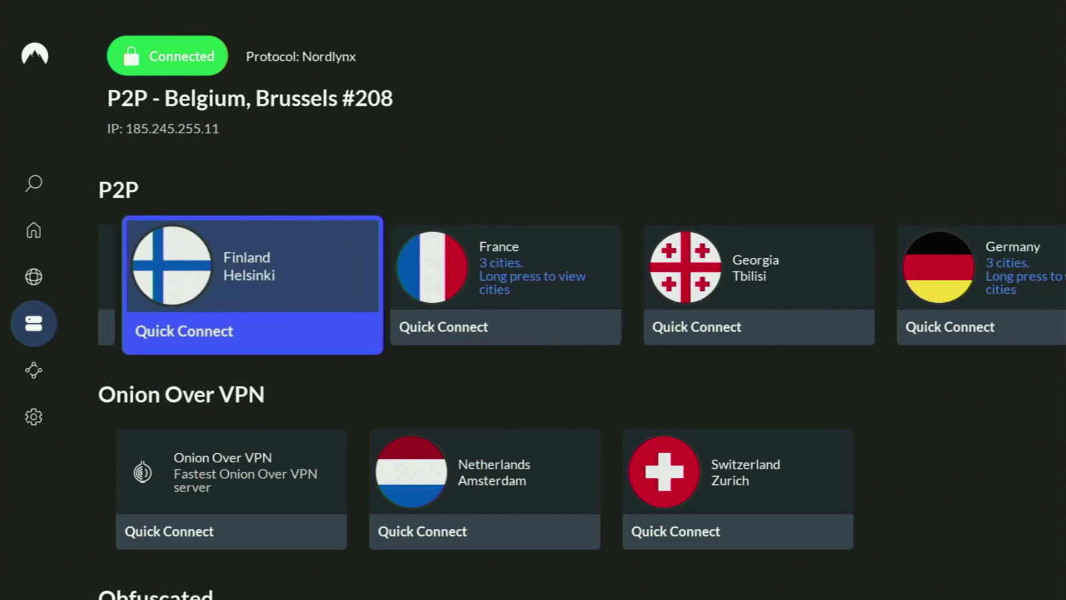
pyautogui.press('Right')
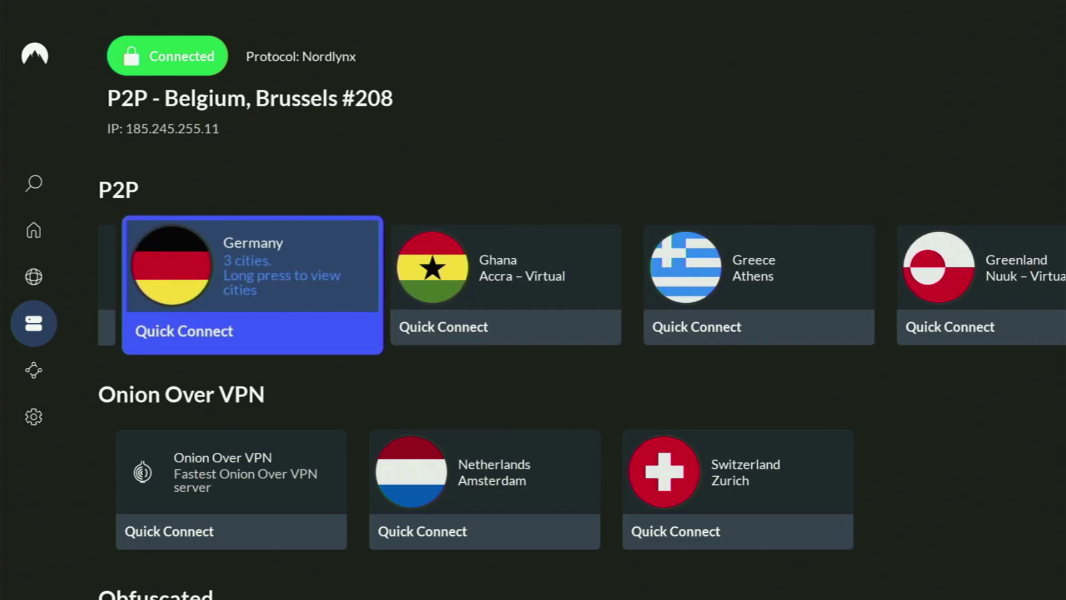
pyautogui.press('Right')
pyautogui.press('Right')
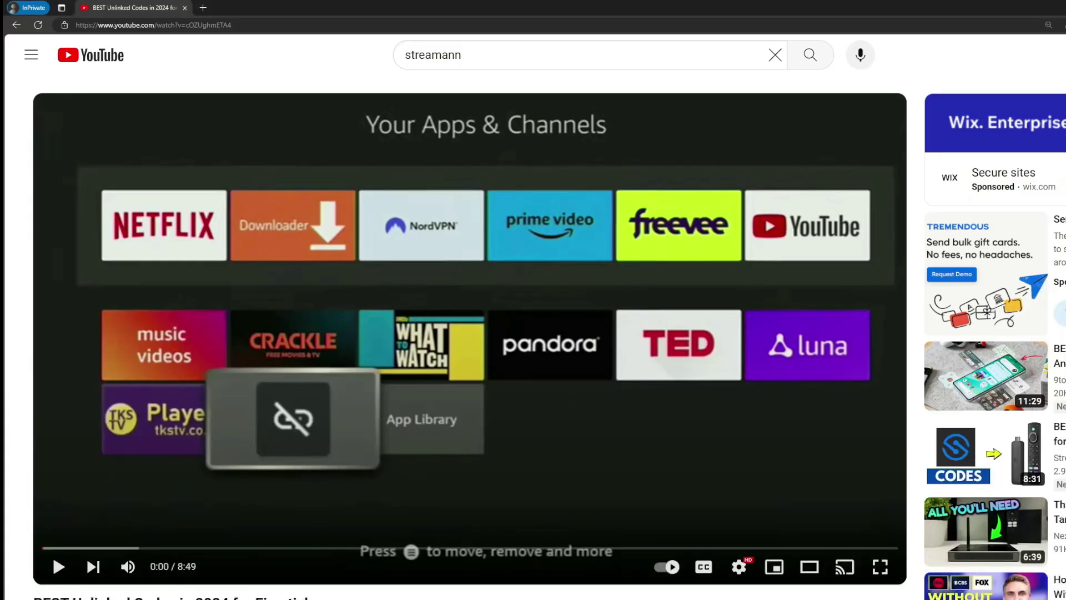
# - Scroll to the video's comments and follow the pinned topvpnoffer.com link
pyautogui.scroll(-5, 385, 482)
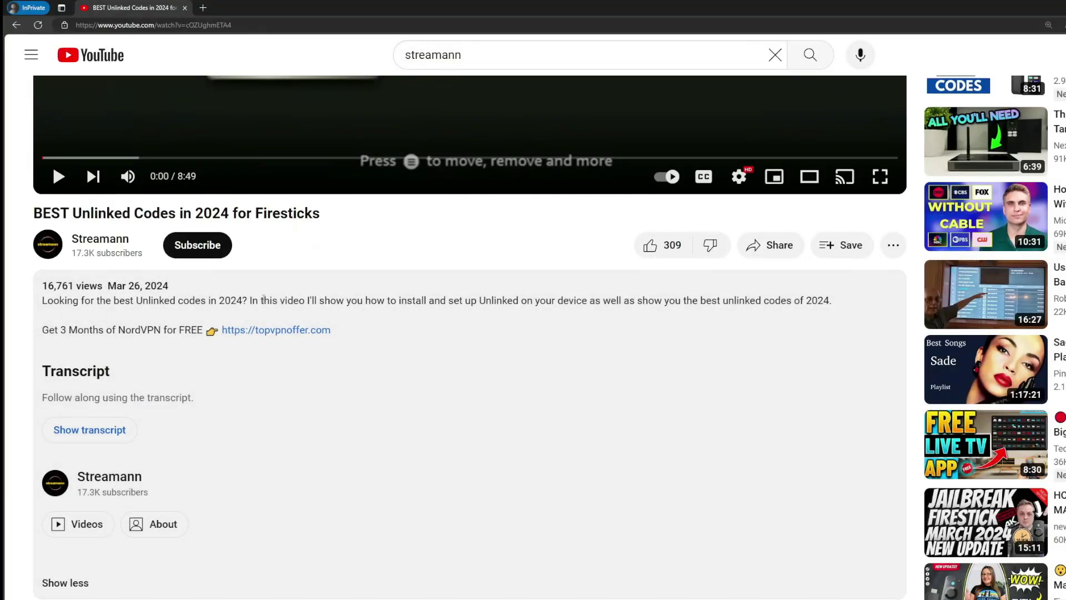
pyautogui.scroll(-2, 263, 350)
pyautogui.scroll(-3, 263, 351)
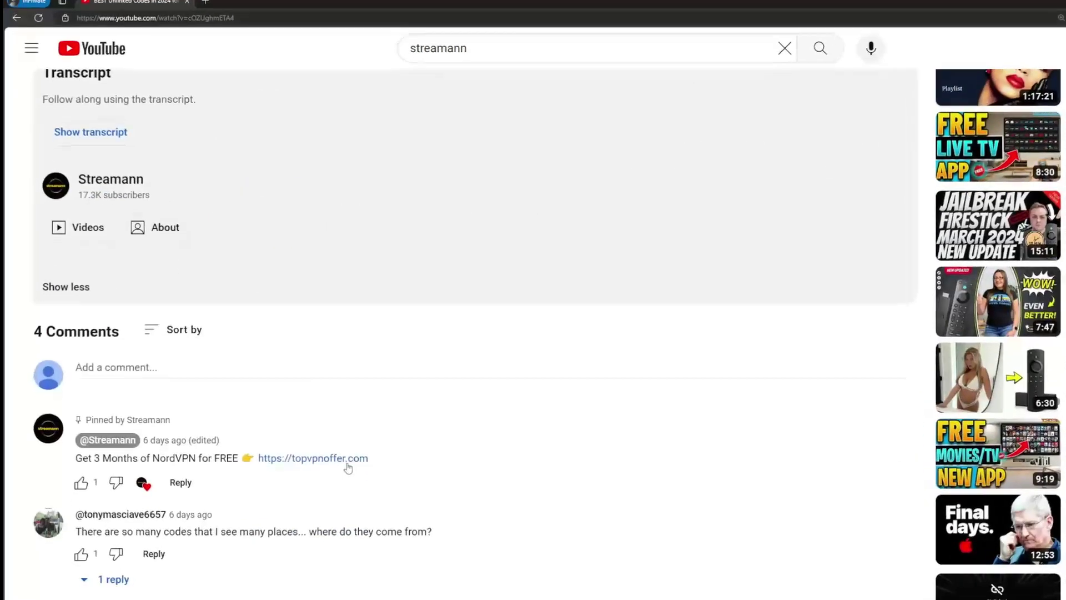
pyautogui.moveTo(347, 459); pyautogui.dragTo(262, 459)
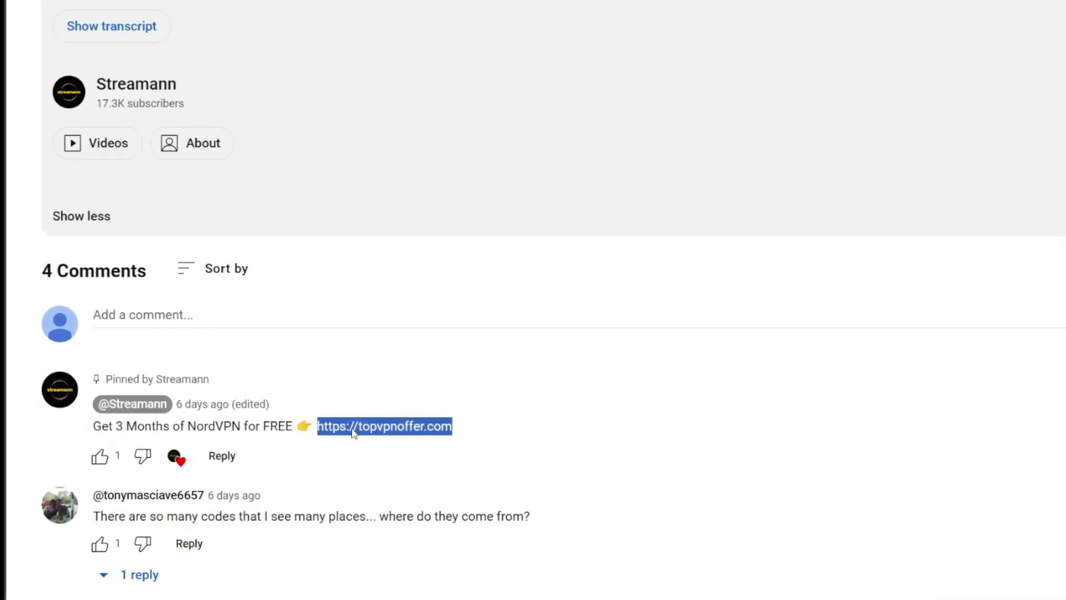
pyautogui.click(419, 435)
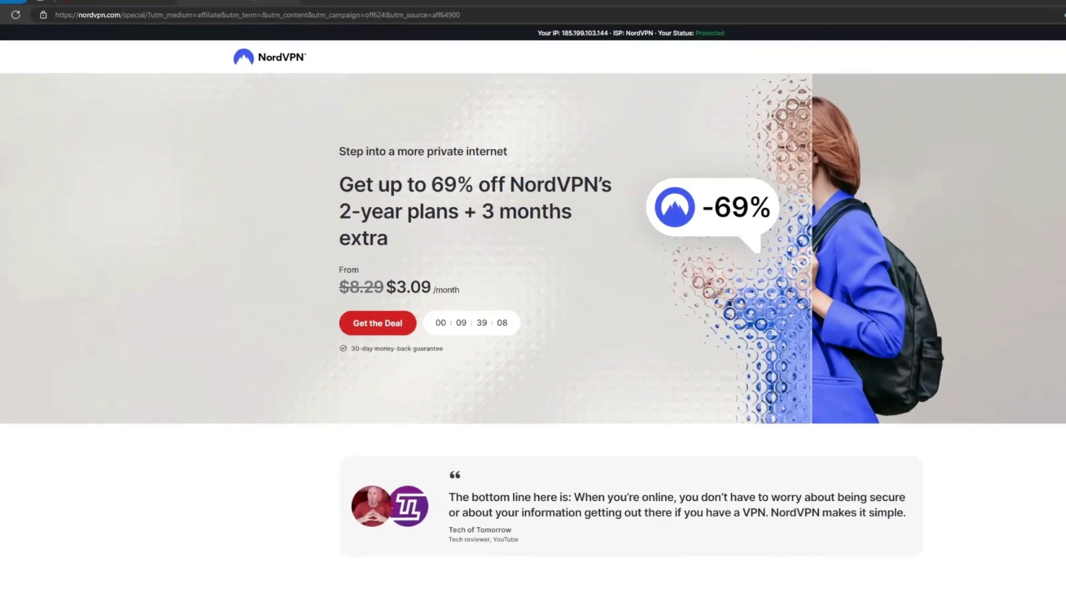
# - Highlight '3 months extra' in the 2-year offer headline
pyautogui.moveTo(477, 206); pyautogui.dragTo(581, 231)
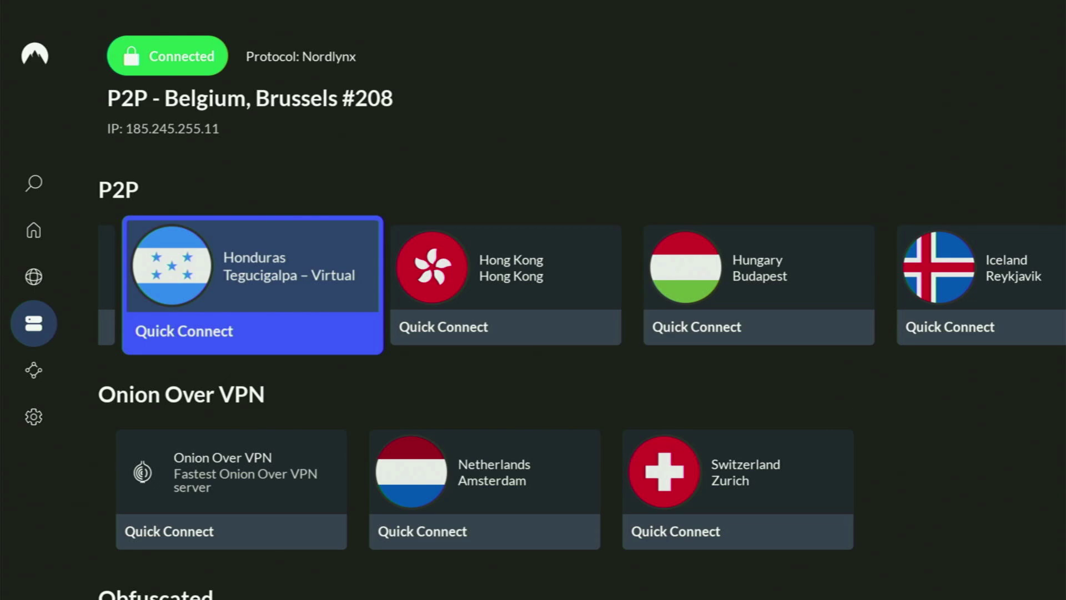
# - Go Home, open Your Apps & Channels, and launch the Downloader tile
pyautogui.press('Home')
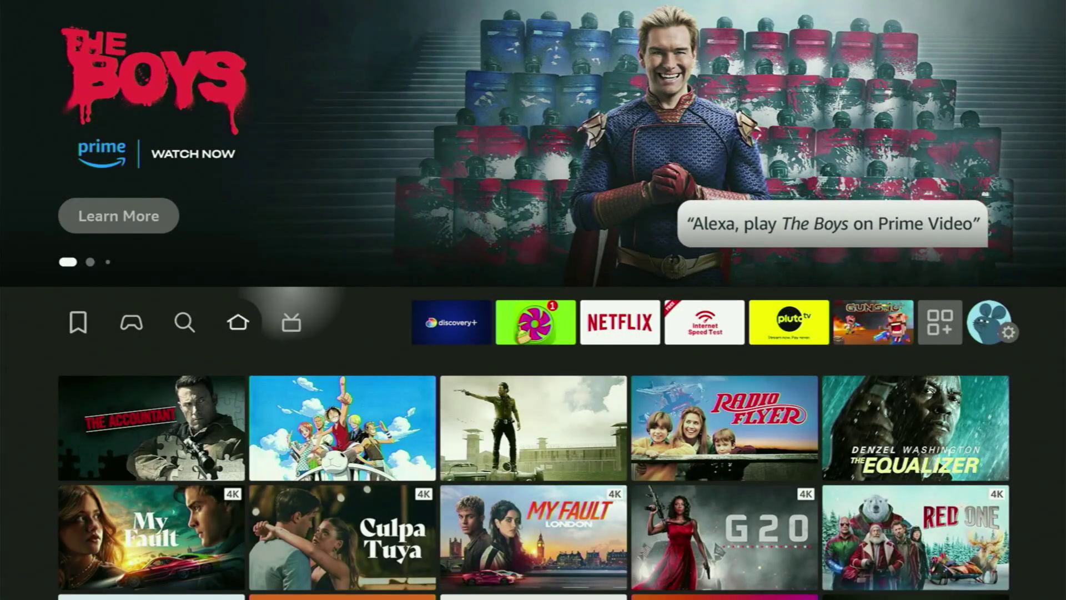
pyautogui.press('Right')
pyautogui.press('Return')
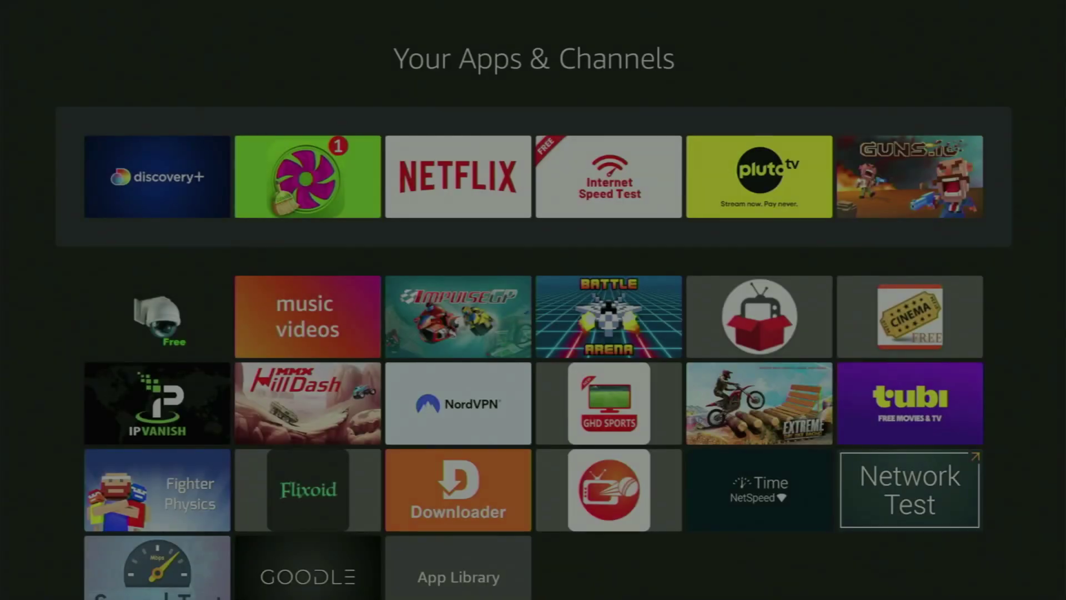
pyautogui.press('Down')
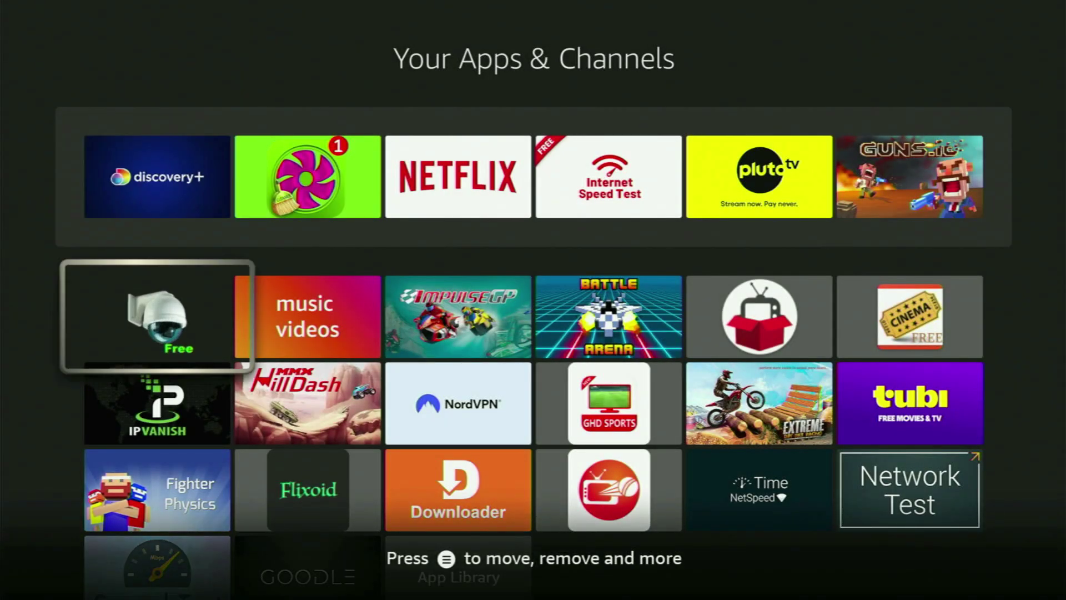
pyautogui.press('Down')
pyautogui.press('Down')
pyautogui.press('Right')
pyautogui.press('Right')
pyautogui.press('Return')
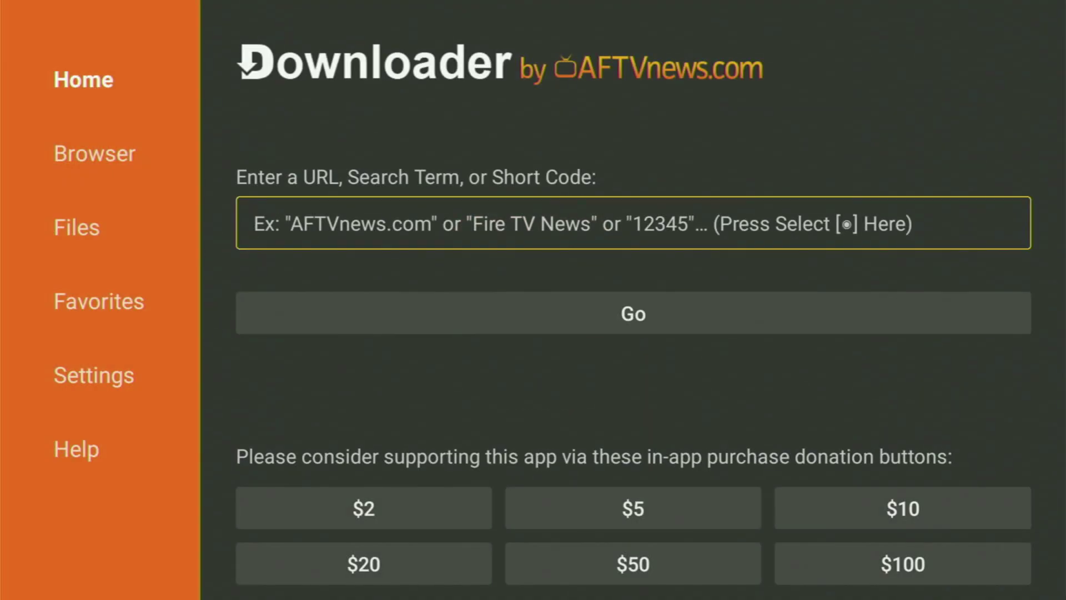
# - Enter short code 863280 in Downloader's URL field and submit it to download hdo-tv-1.1.6.apk
pyautogui.press('Return')
pyautogui.press('Up')
pyautogui.press('Right')
pyautogui.press('Right')
pyautogui.press('Right')
pyautogui.press('Right')
pyautogui.press('Right')
pyautogui.press('Right')
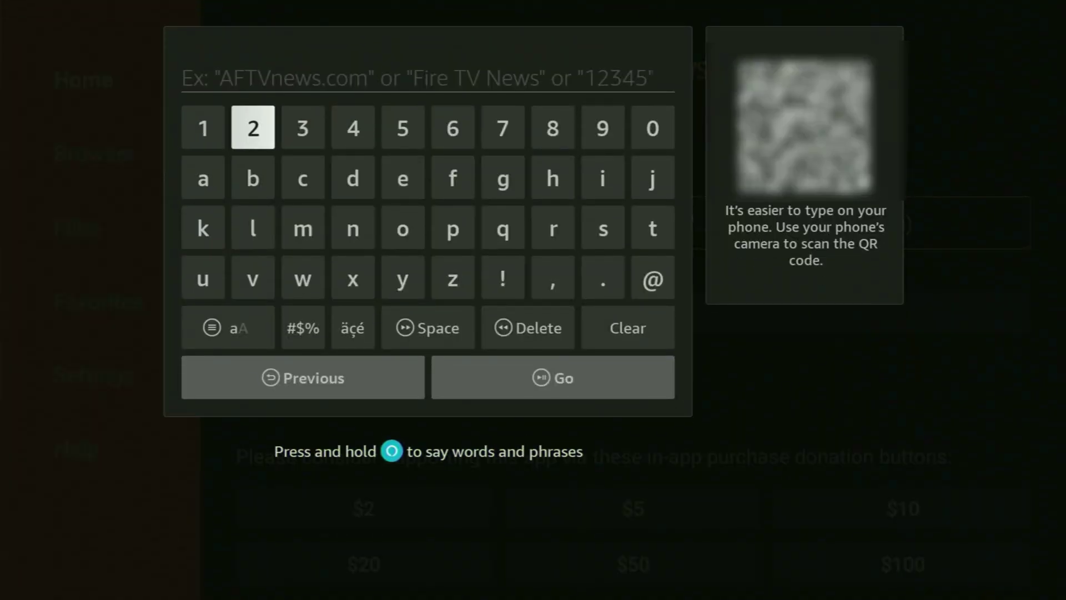
pyautogui.press('Right')
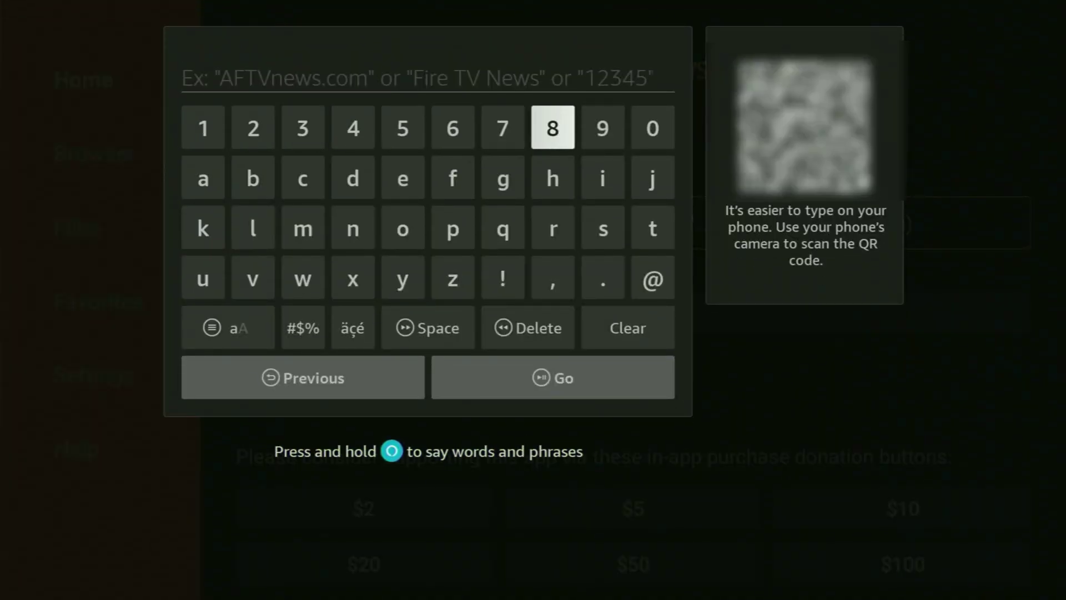
pyautogui.press('Return')
pyautogui.press('Left')
pyautogui.press('Left')
pyautogui.press('Left')
pyautogui.press('Right')
pyautogui.press('Return')
pyautogui.press('Left')
pyautogui.press('Left')
pyautogui.press('Left')
pyautogui.press('Return')
pyautogui.press('Left')
pyautogui.press('Return')
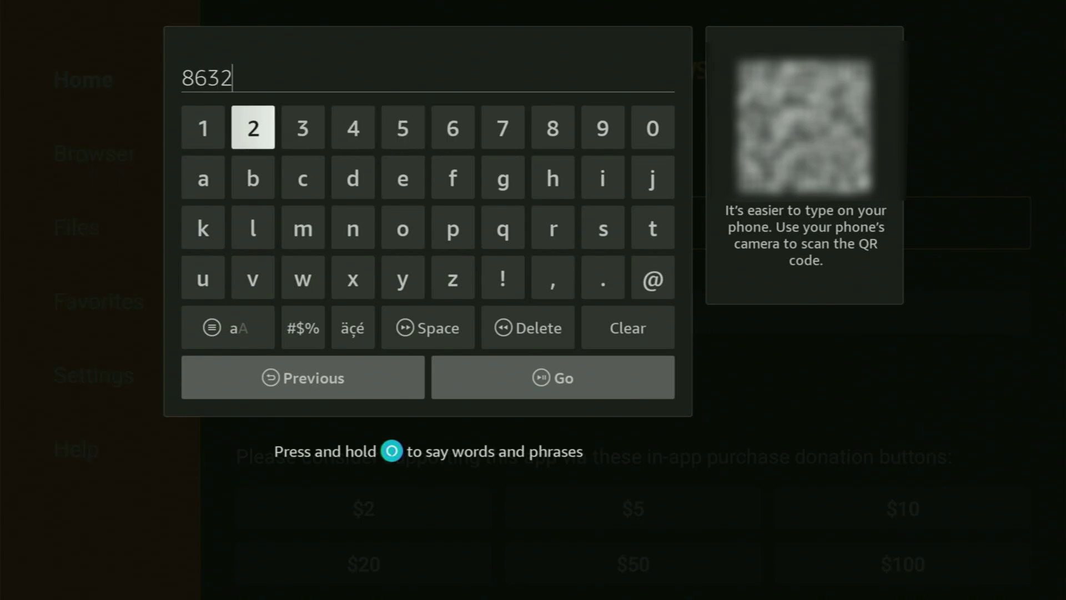
pyautogui.press('Right')
pyautogui.press('Right')
pyautogui.press('Right')
pyautogui.press('Right')
pyautogui.press('Right')
pyautogui.press('Right')
pyautogui.press('Return')
pyautogui.press('Right')
pyautogui.press('Right')
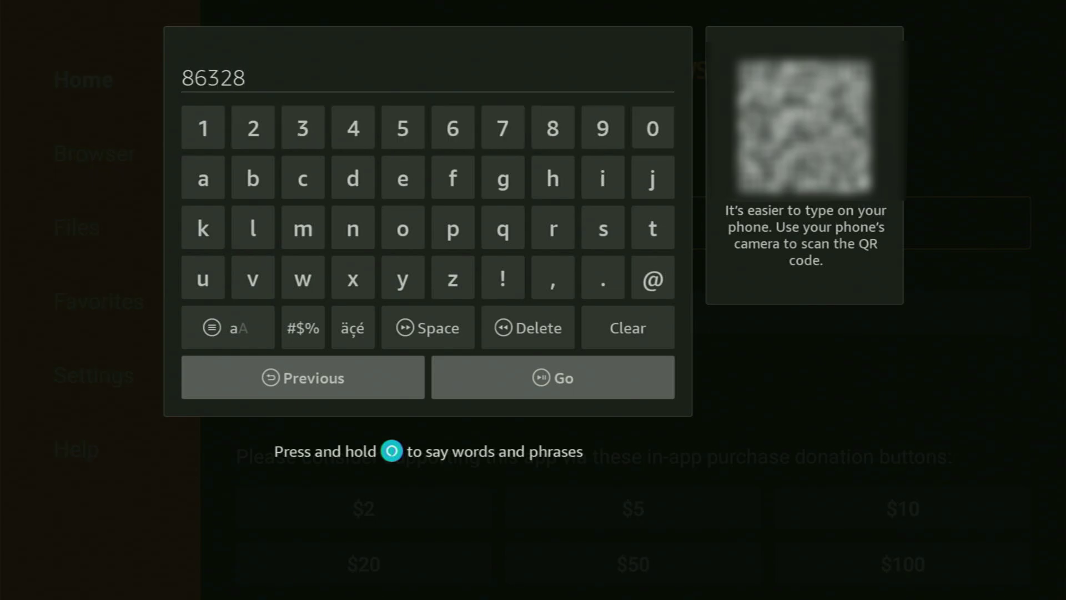
pyautogui.press('Return')
pyautogui.press('Down')
pyautogui.press('Down')
pyautogui.press('Down')
pyautogui.press('Down')
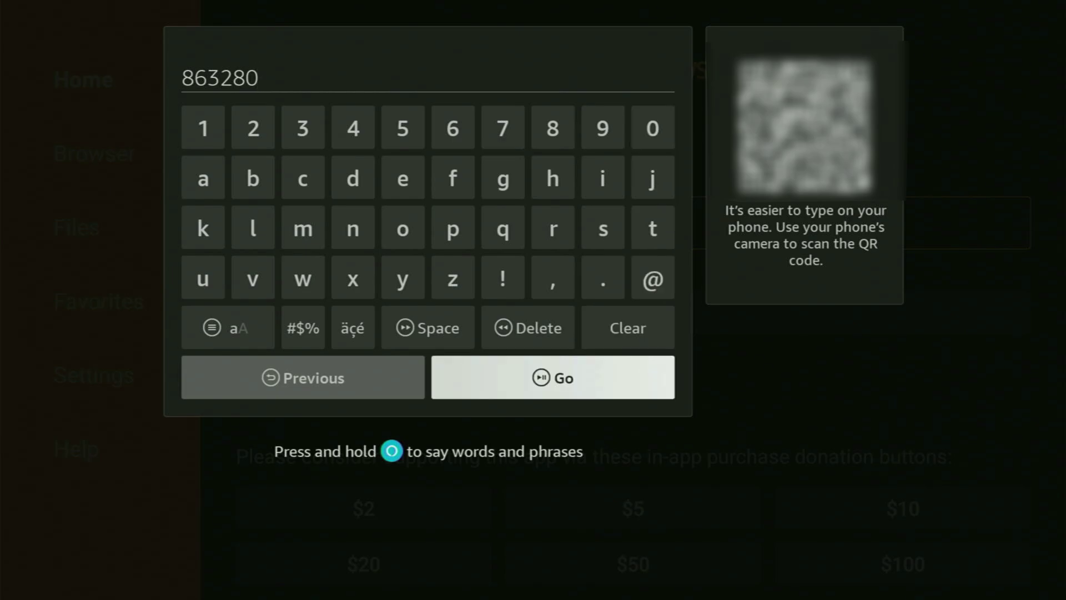
pyautogui.press('Return')
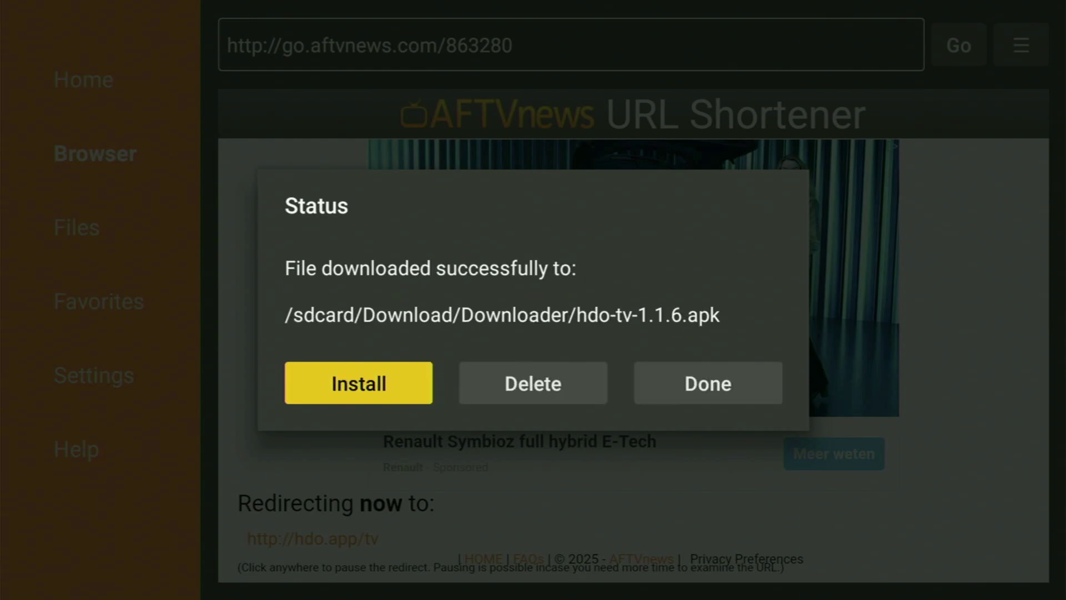
# - Install HDO Box from the downloaded APK and finish with Done
pyautogui.press('Return')
pyautogui.press('Right')
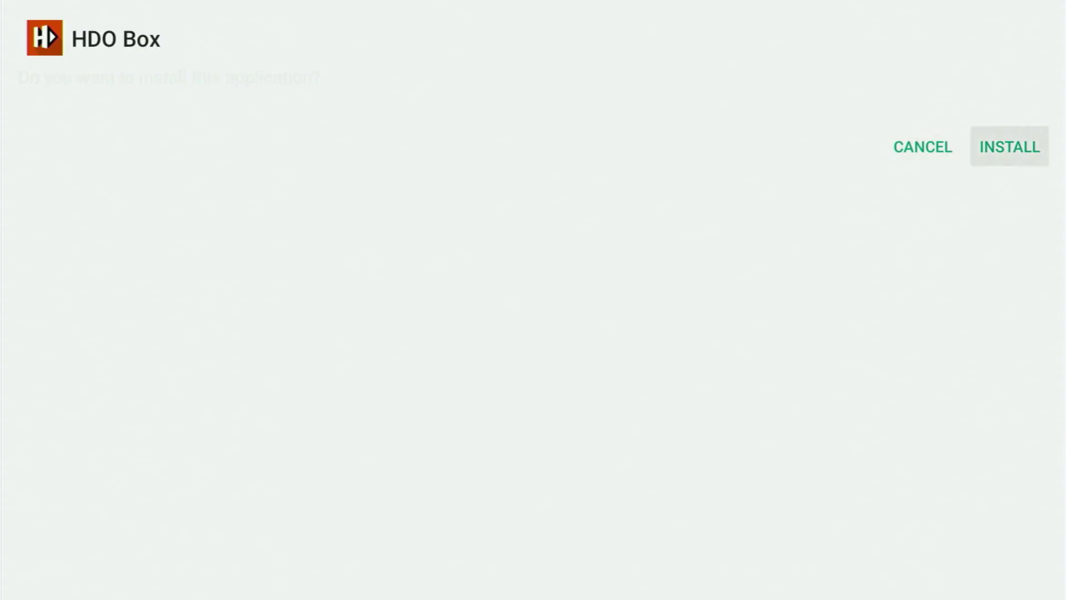
pyautogui.press('Return')
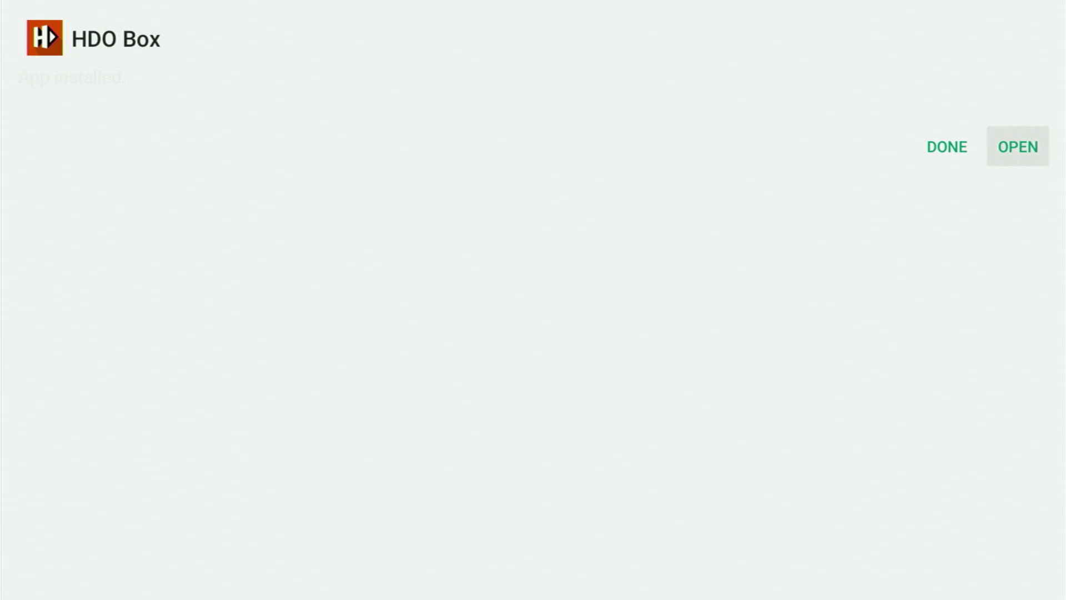
pyautogui.press('Left')
pyautogui.press('Return')
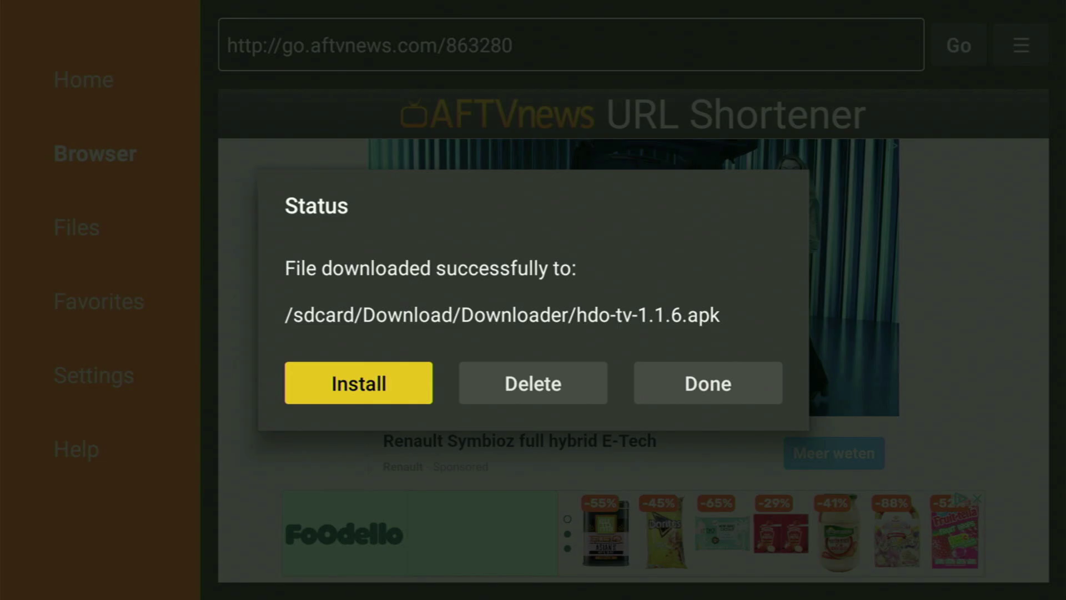
# - Delete the leftover hdo-tv-1.1.6.apk file from Downloader
pyautogui.press('Right')
pyautogui.press('Return')
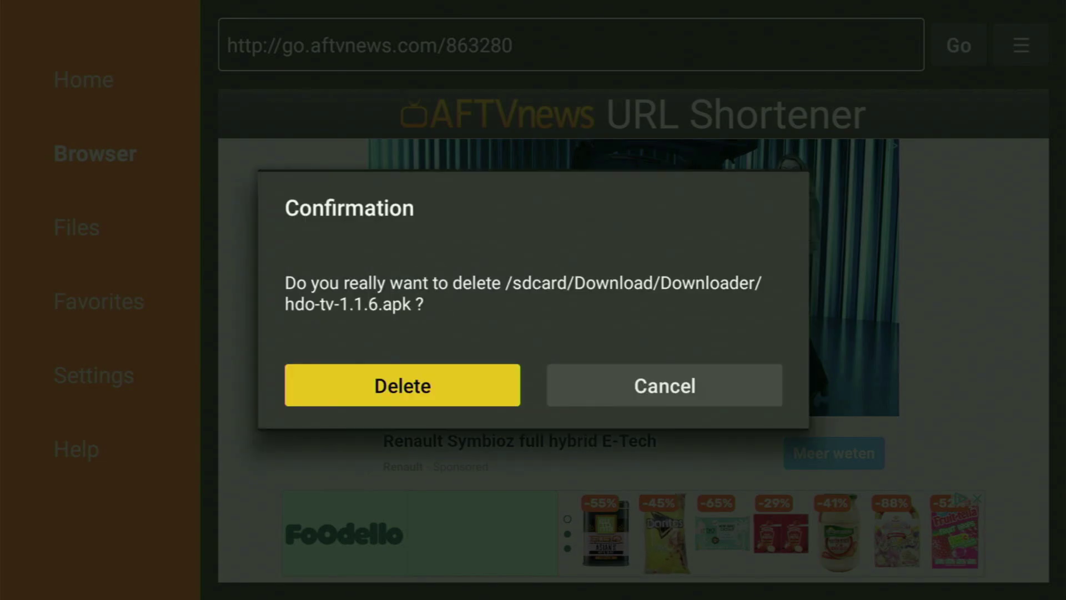
pyautogui.press('Return')
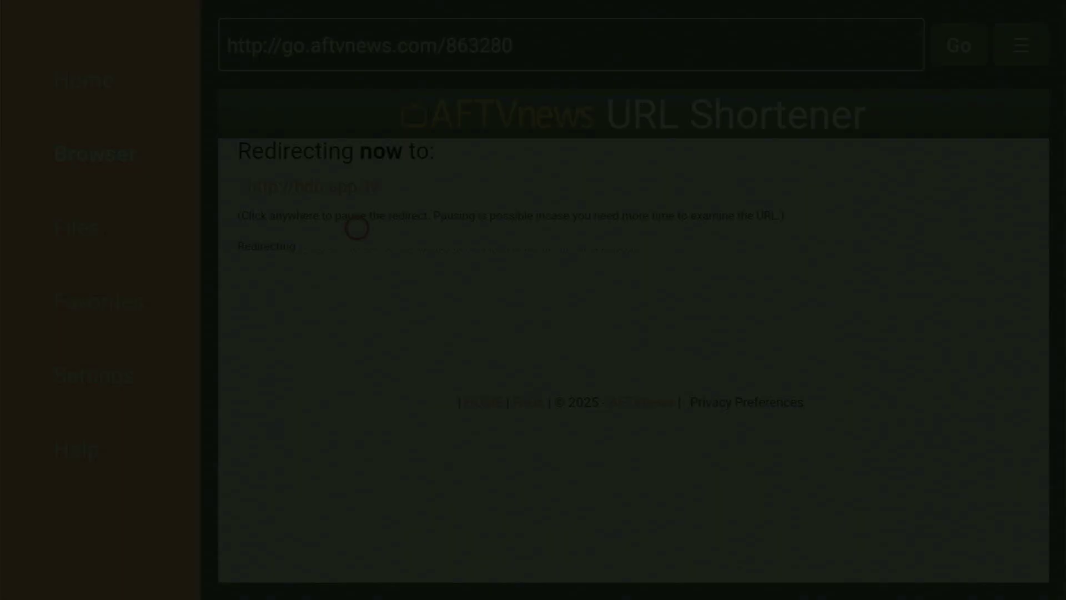
pyautogui.press('Right')
pyautogui.press('Right')
pyautogui.press('Right')
pyautogui.press('Right')
pyautogui.press('Right')
pyautogui.press('Right')
pyautogui.press('Right')
pyautogui.press('Right')
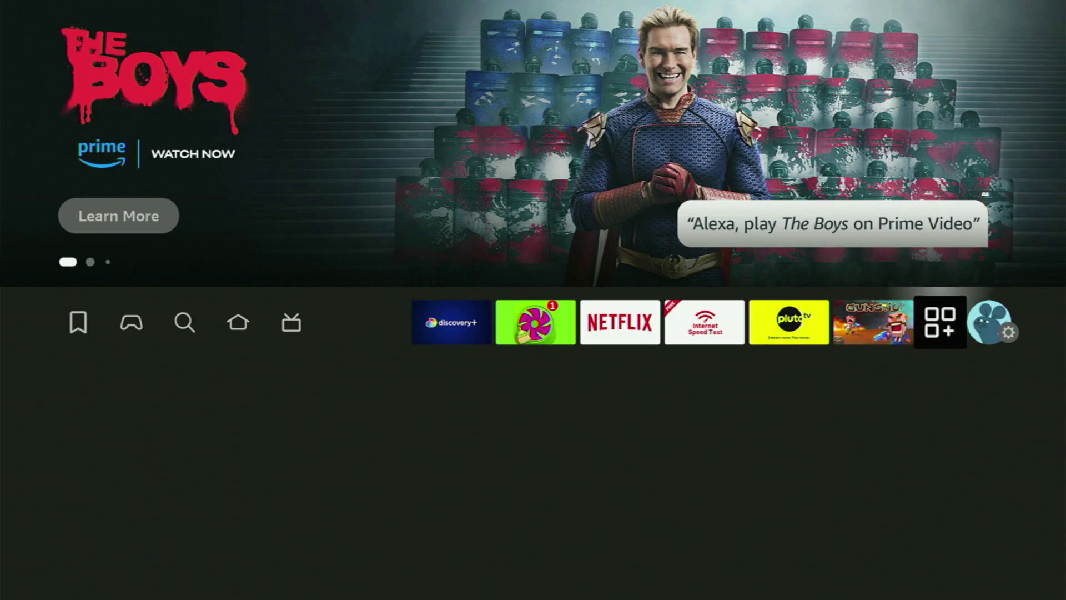
# - Open Your Apps & Channels and move through the grid to the new HDO Box app
pyautogui.press('Return')
pyautogui.press('Down')
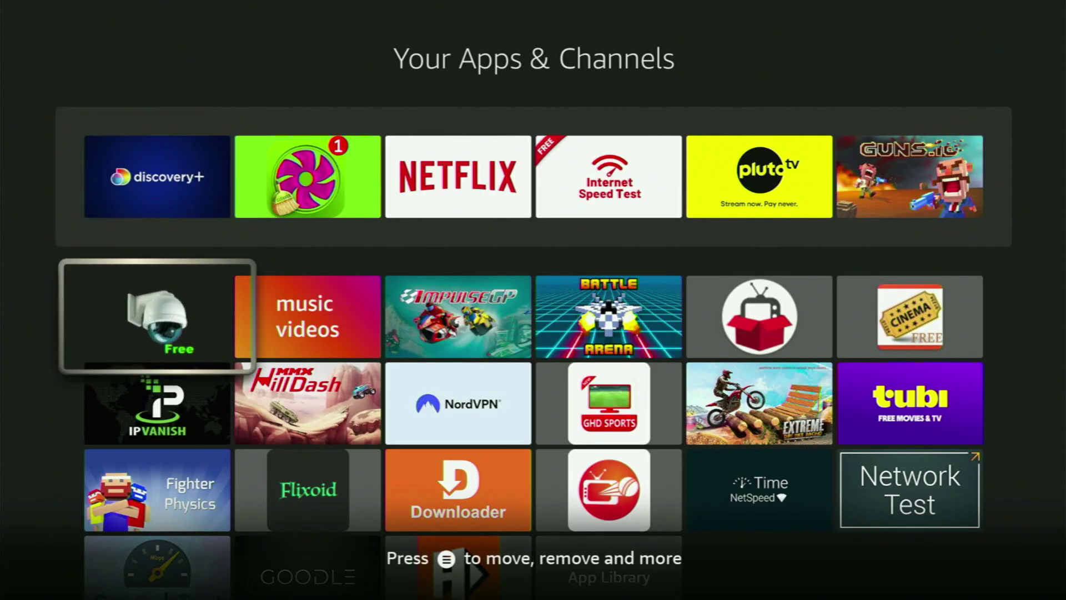
pyautogui.press('Down')
pyautogui.press('Down')
pyautogui.press('Down')
pyautogui.press('Right')
pyautogui.press('Right')
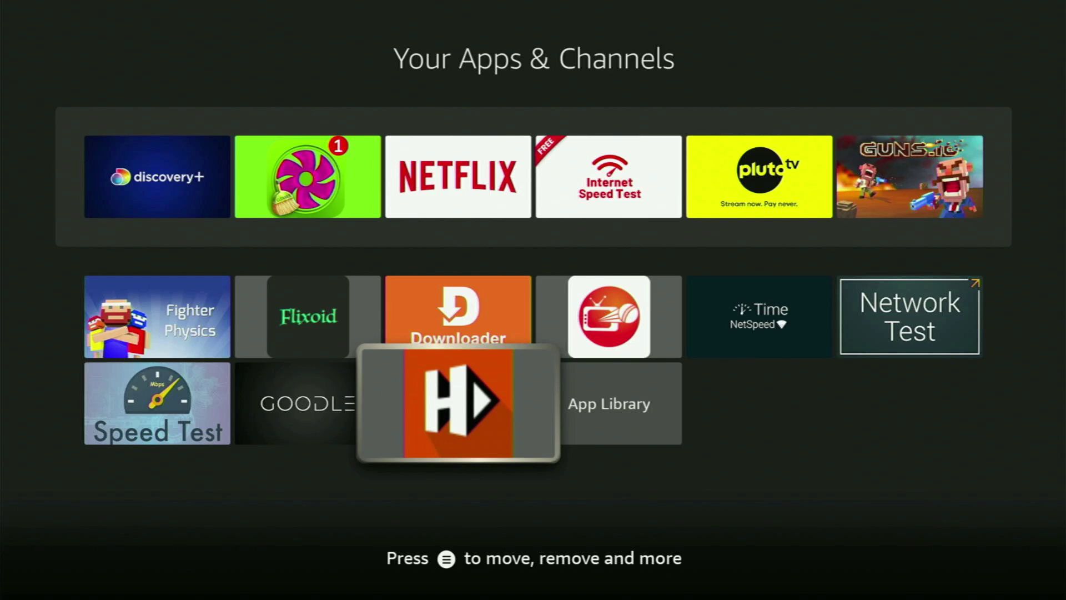
pyautogui.press('Up')
pyautogui.press('Up')
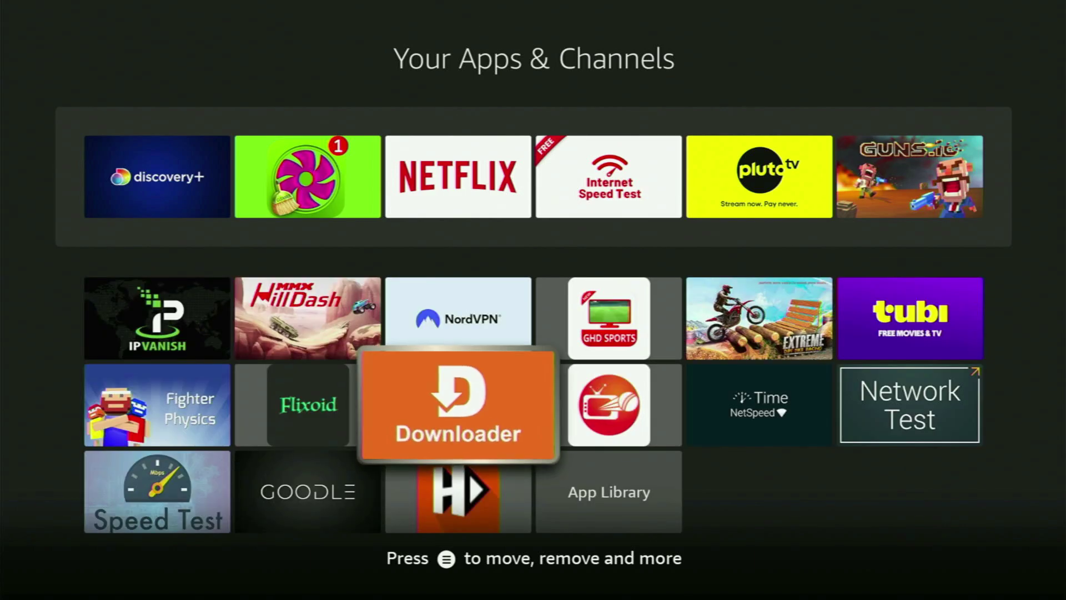